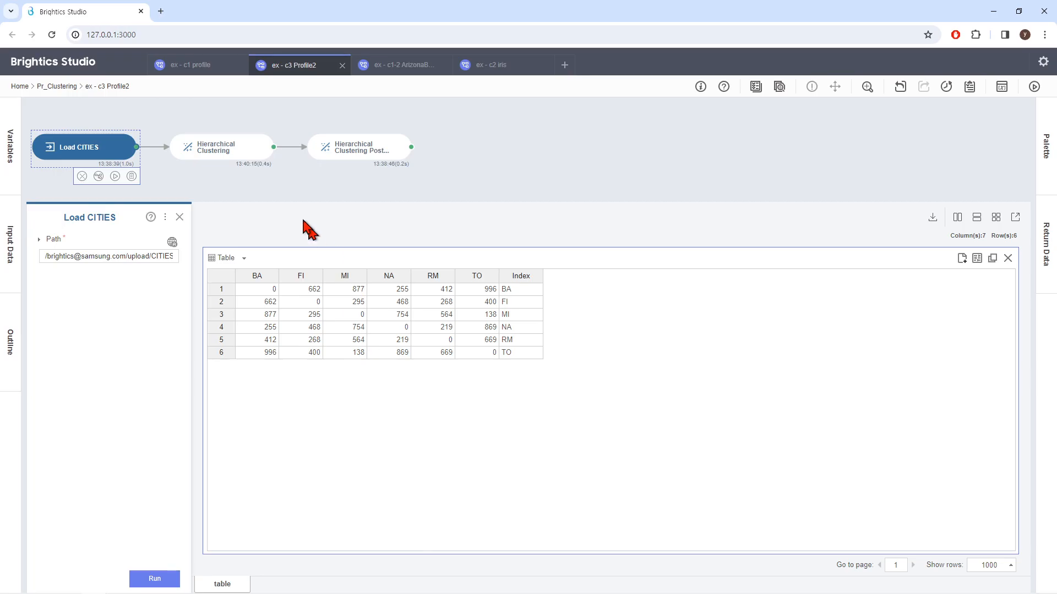
Step: Open the Hierarchical Clustering block and examine its parameters, including the available linkage methods and metrics
{"action": "left_click", "coordinate": [235, 158]}
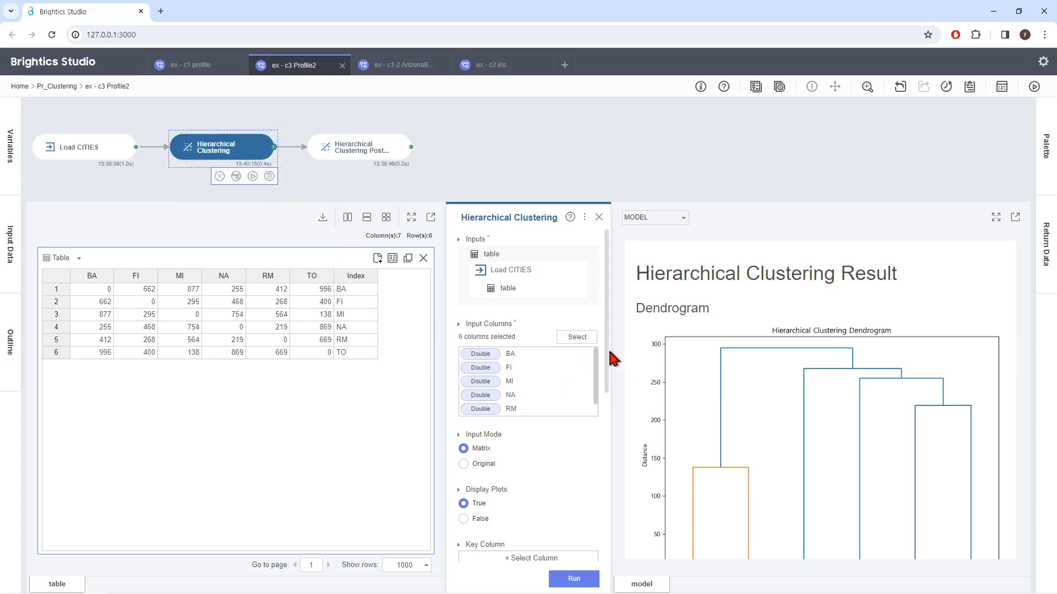
{"action": "left_click_drag", "start_coordinate": [606, 353], "coordinate": [606, 364]}
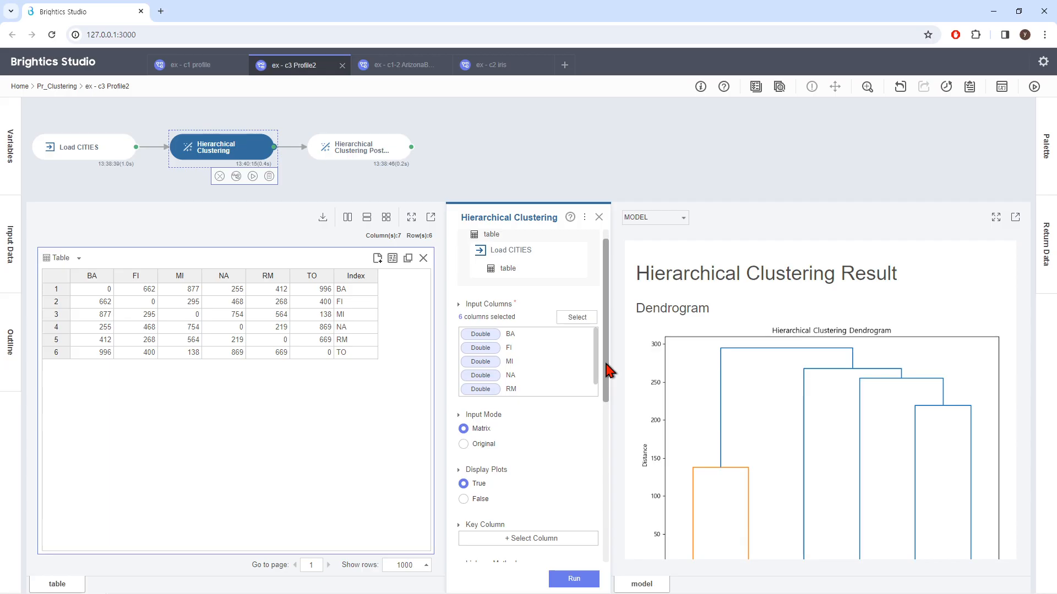
{"action": "scroll", "coordinate": [608, 370], "scroll_direction": "down", "scroll_amount": 1}
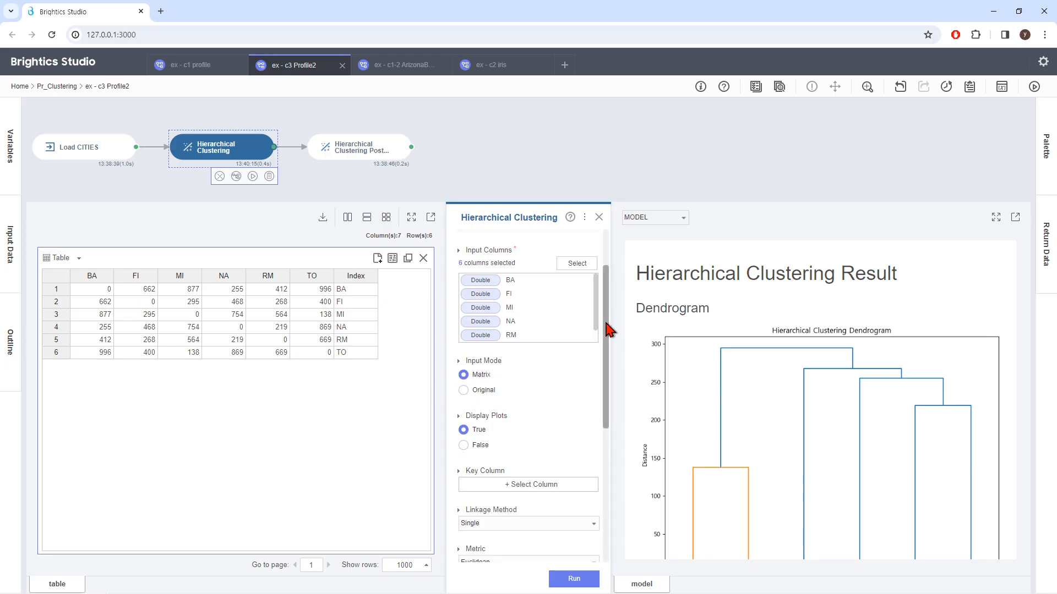
{"action": "scroll", "coordinate": [607, 336], "scroll_direction": "down", "scroll_amount": 2}
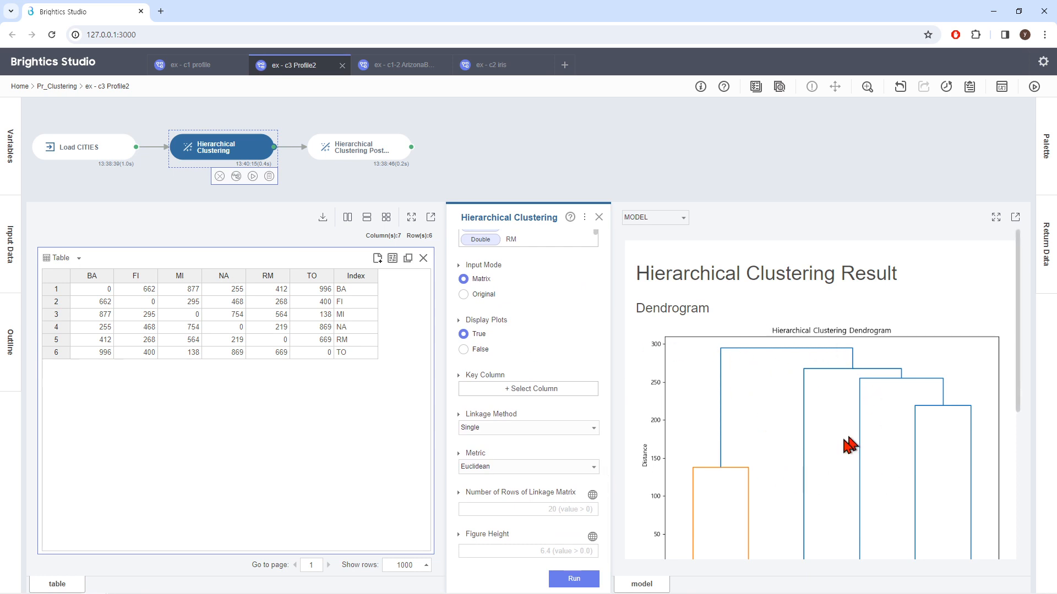
{"action": "scroll", "coordinate": [607, 355], "scroll_direction": "down", "scroll_amount": 2}
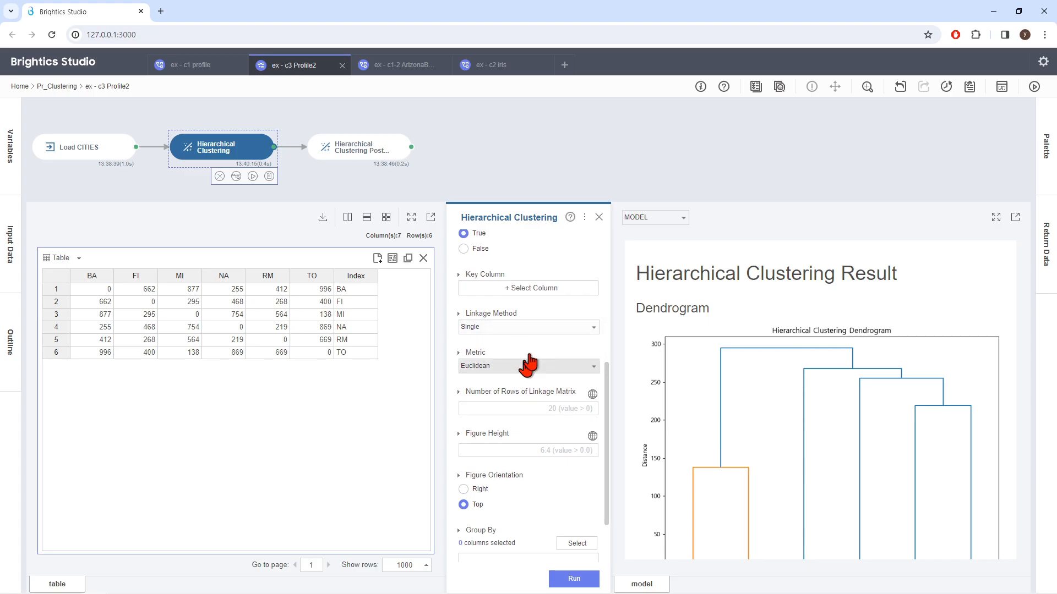
{"action": "left_click", "coordinate": [553, 329]}
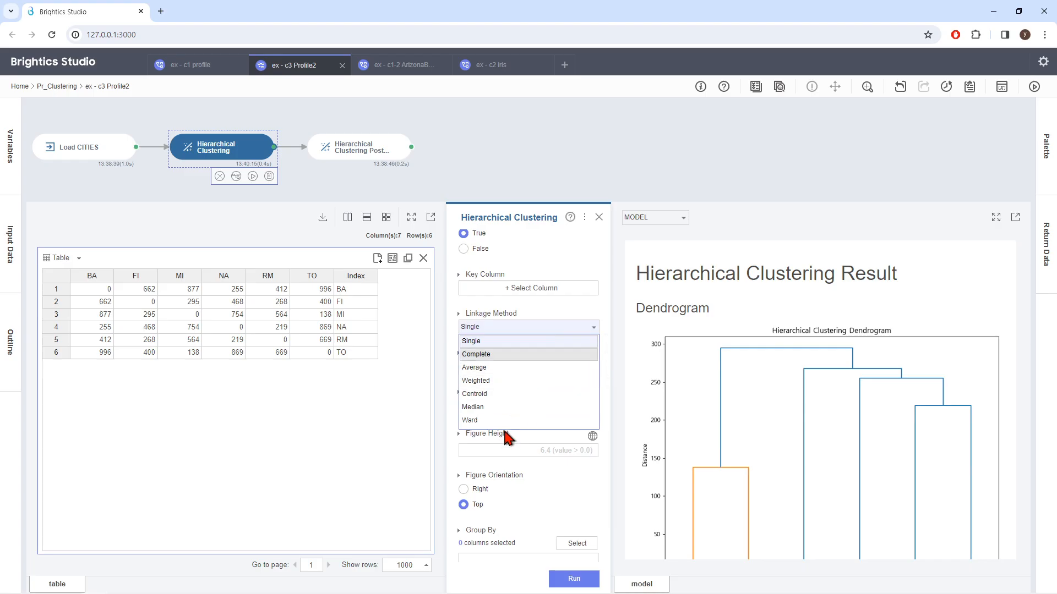
{"action": "left_click", "coordinate": [606, 368]}
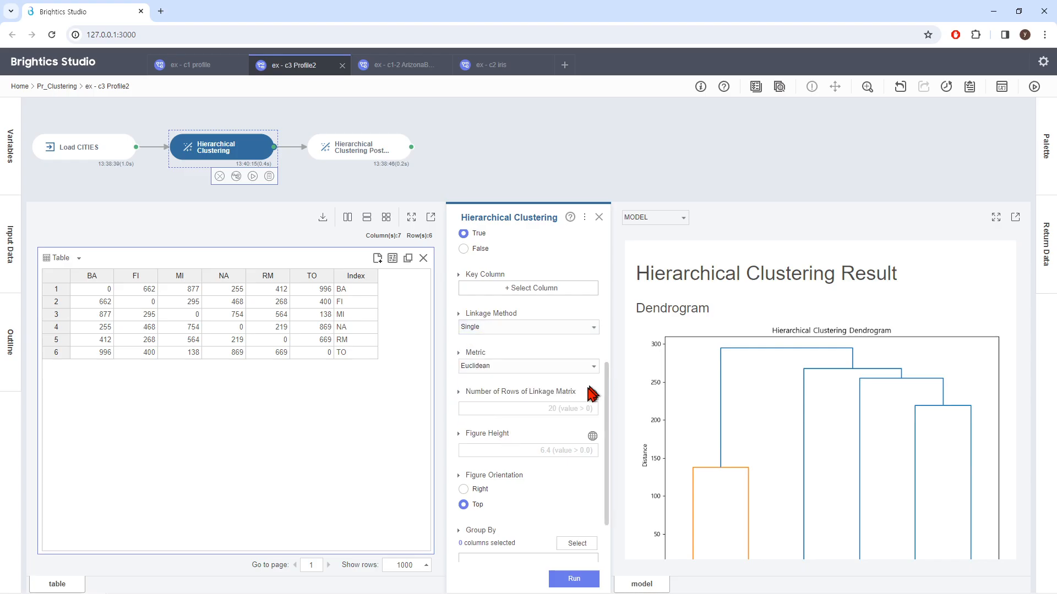
{"action": "left_click", "coordinate": [544, 367]}
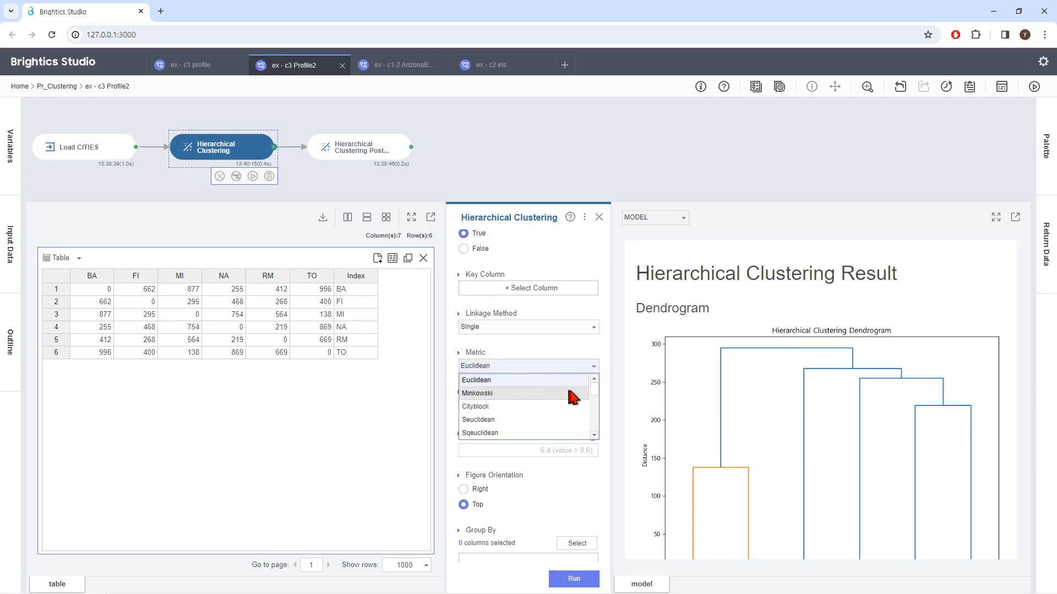
{"action": "mouse_move", "coordinate": [592, 390]}
{"action": "left_mouse_down"}
{"action": "mouse_move", "coordinate": [590, 429]}
{"action": "mouse_move", "coordinate": [597, 381]}
{"action": "left_mouse_up"}
{"action": "left_click", "coordinate": [598, 351]}
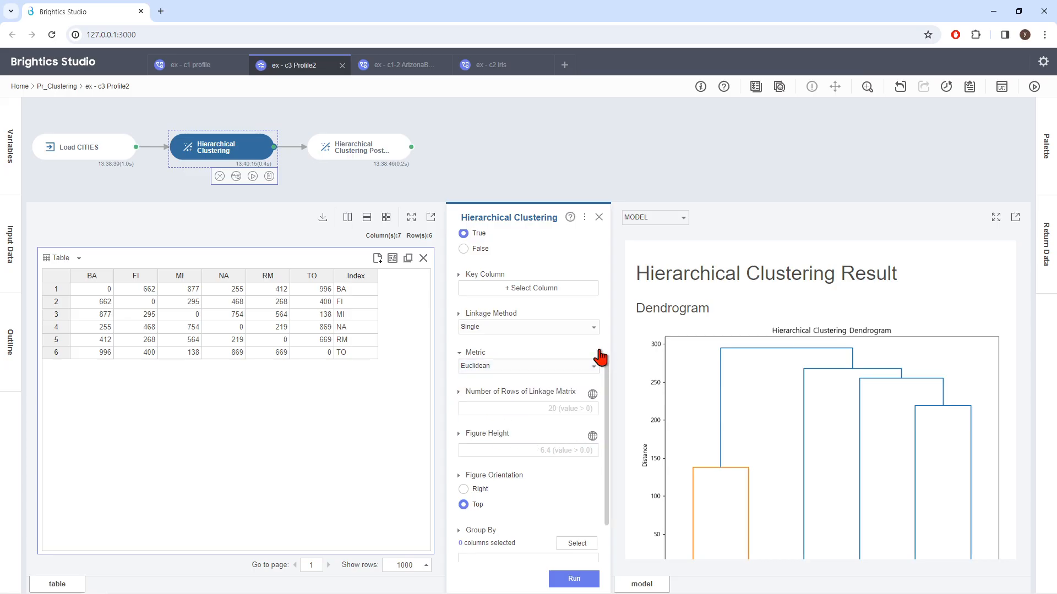
{"action": "left_click", "coordinate": [462, 355]}
Step: Set the dendrogram's figure orientation to Right, run Hierarchical Clustering, and view the dendrogram and linkage matrix
{"action": "left_click", "coordinate": [464, 489]}
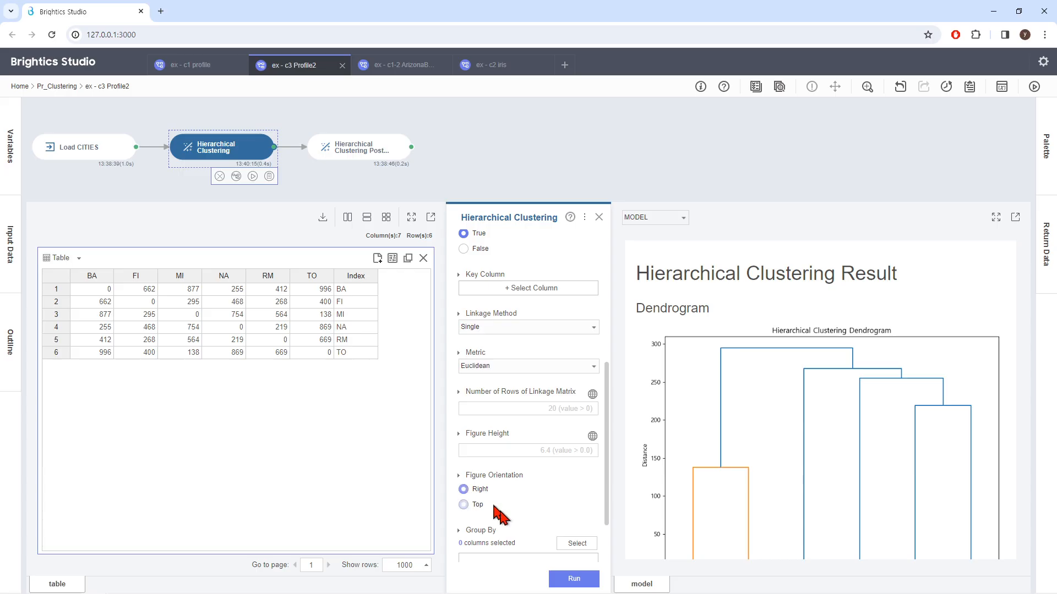
{"action": "left_click", "coordinate": [573, 578]}
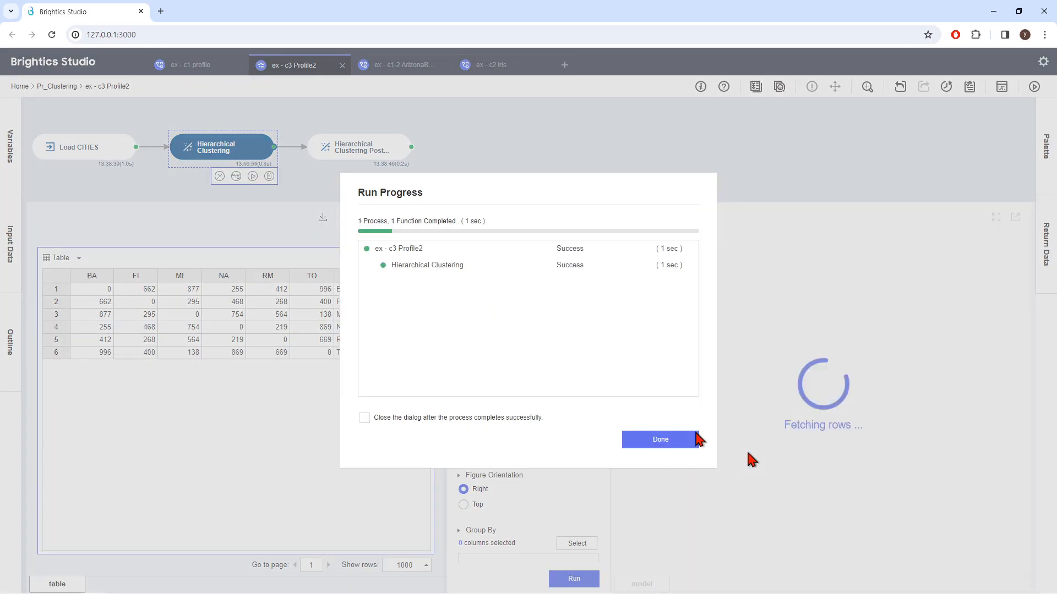
{"action": "left_click", "coordinate": [667, 440]}
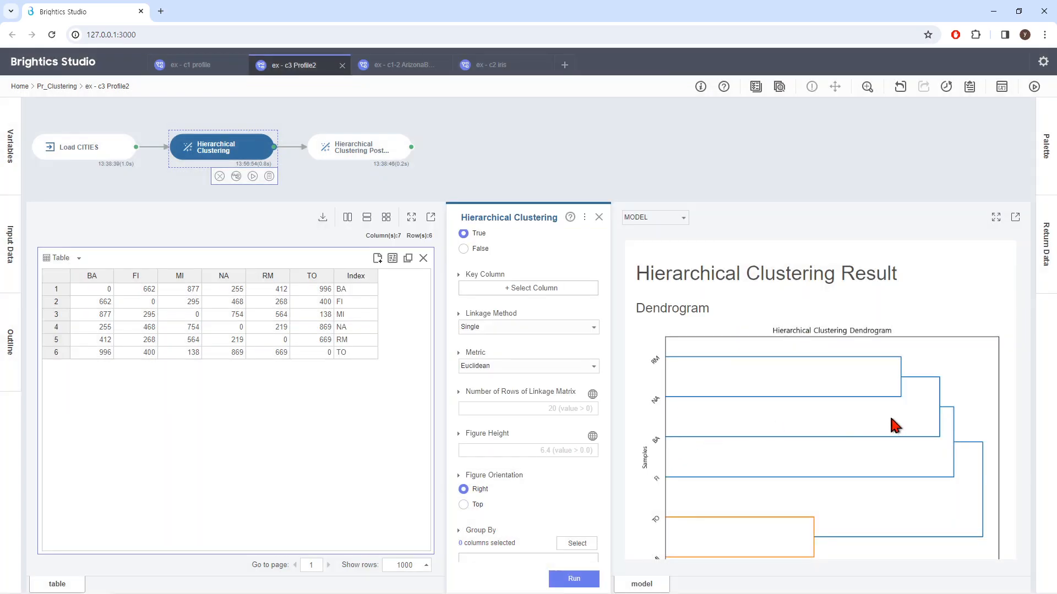
{"action": "scroll", "coordinate": [895, 426], "scroll_direction": "down", "scroll_amount": 2}
{"action": "scroll", "coordinate": [895, 427], "scroll_direction": "up", "scroll_amount": 3}
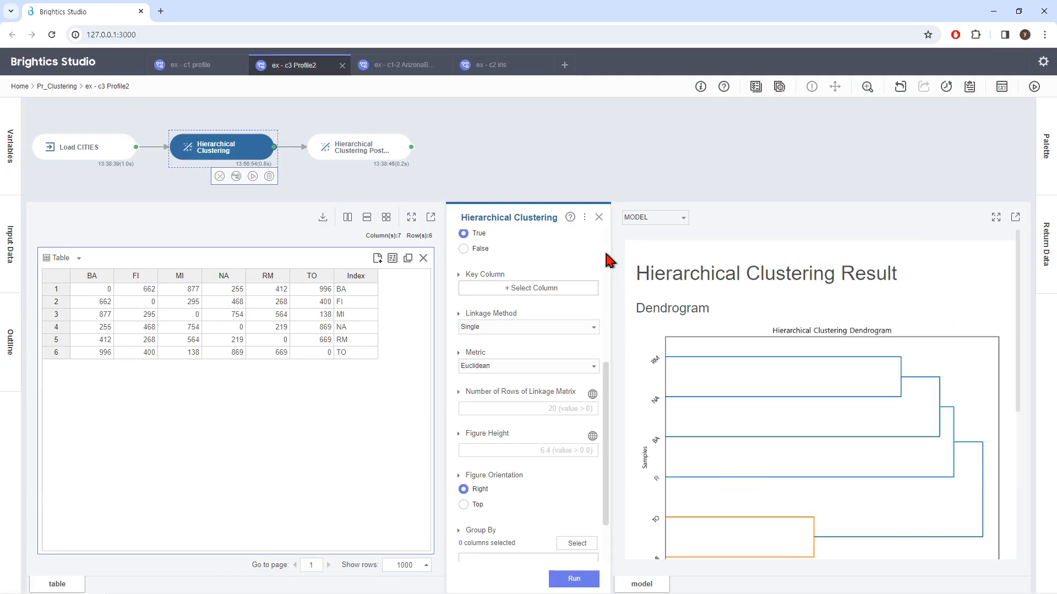
{"action": "scroll", "coordinate": [617, 358], "scroll_direction": "down", "scroll_amount": 5}
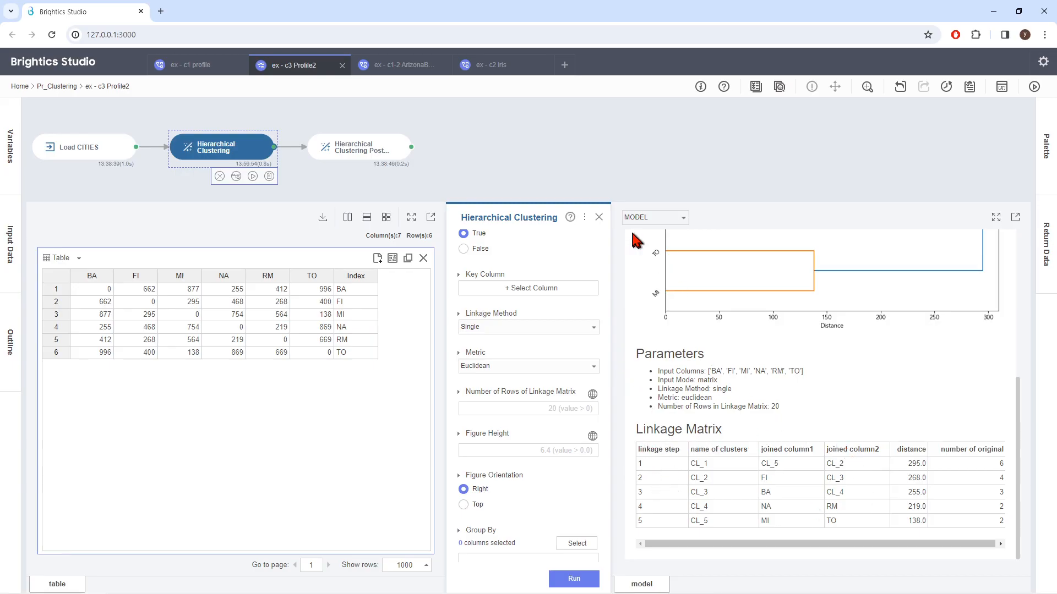
{"action": "left_click", "coordinate": [599, 216]}
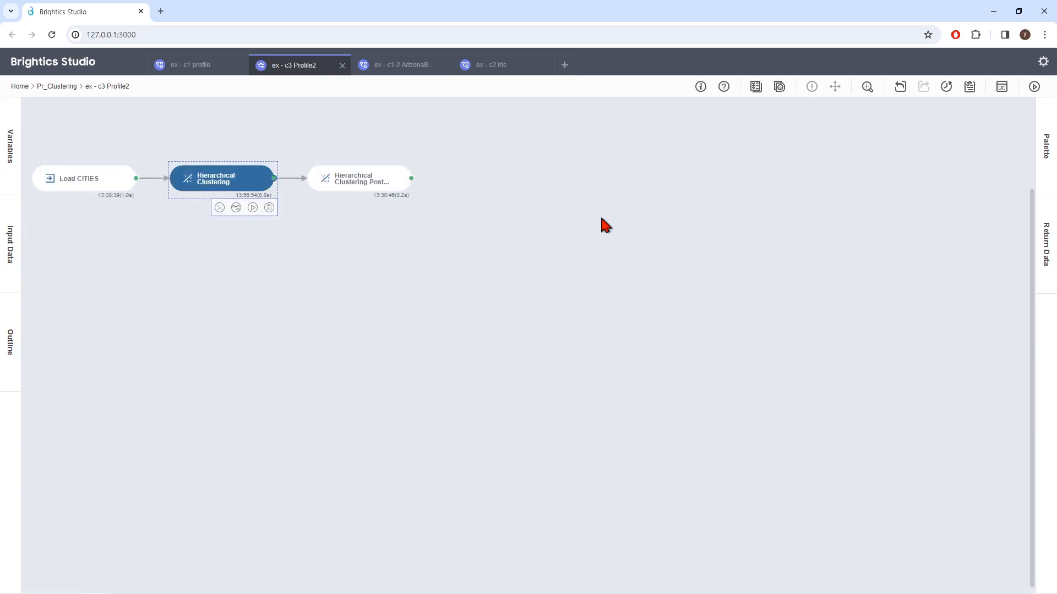
Step: Open the Hierarchical Clustering Post Process block and examine its maximum number of clusters and the cluster column
{"action": "left_click", "coordinate": [362, 191]}
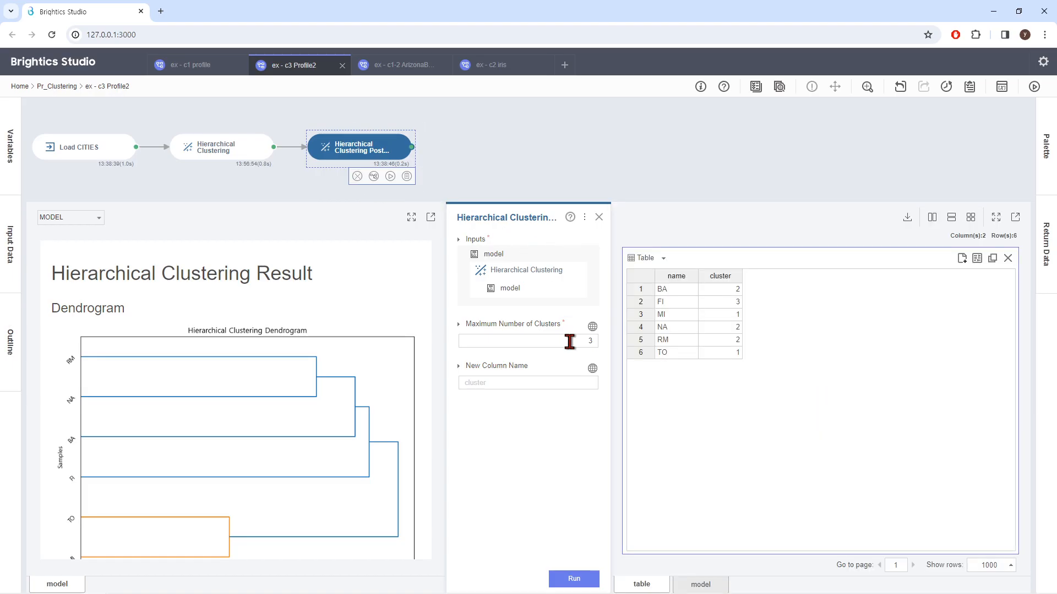
{"action": "left_click_drag", "start_coordinate": [569, 342], "coordinate": [594, 341]}
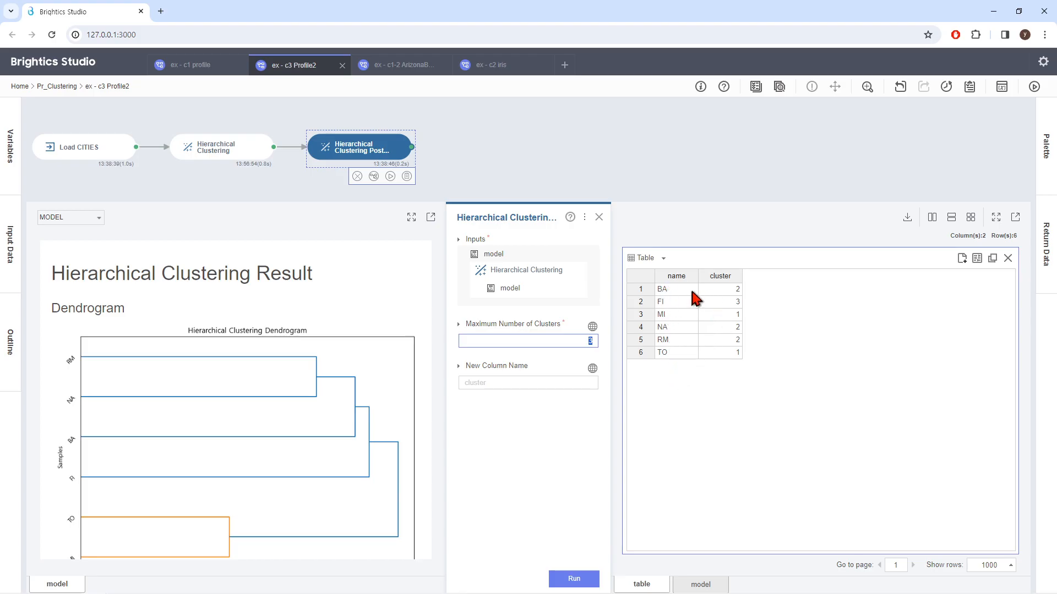
{"action": "left_click", "coordinate": [720, 277]}
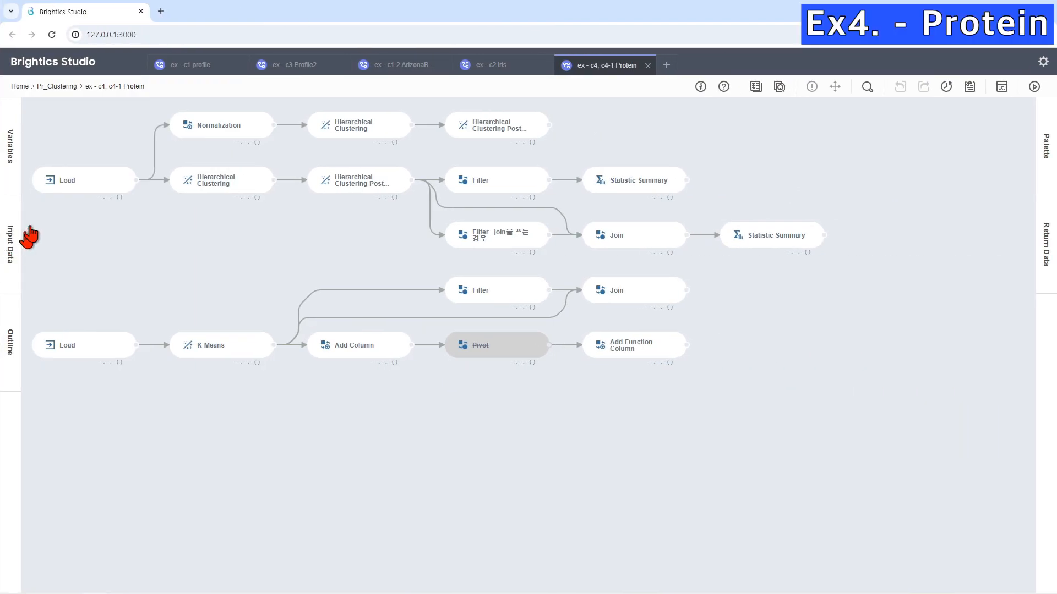
Step: Try to run the upper Load block of the Protein model with its existing protein2.txt path
{"action": "left_click", "coordinate": [83, 190]}
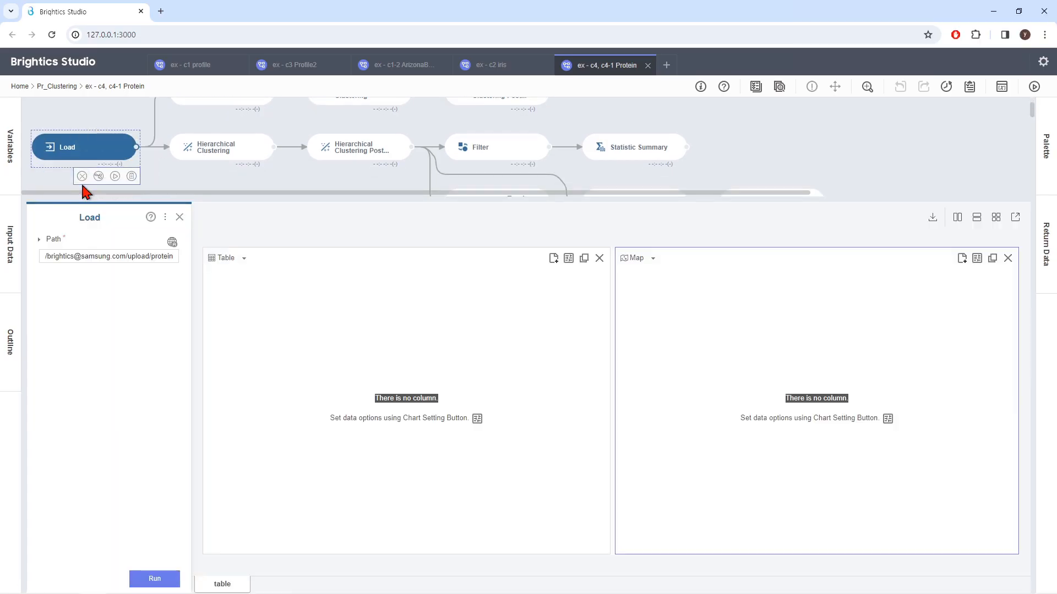
{"action": "left_click", "coordinate": [156, 256]}
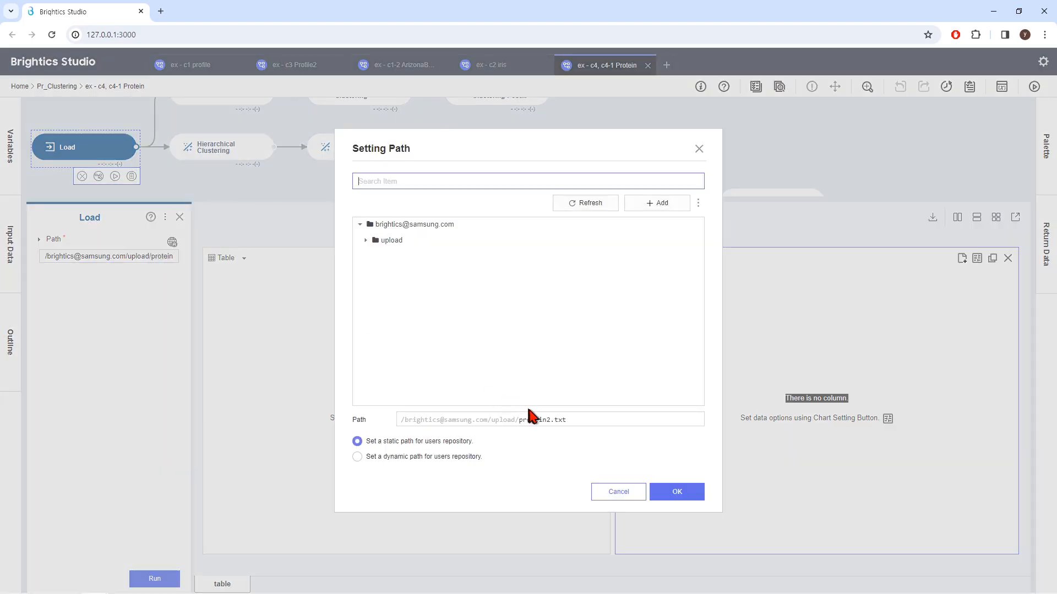
{"action": "left_click", "coordinate": [676, 493]}
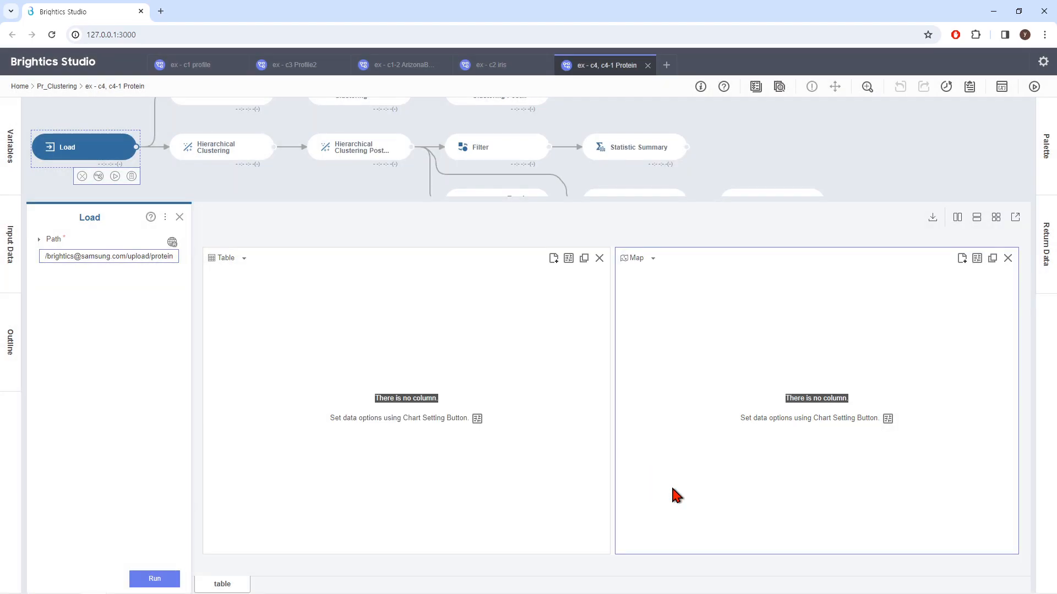
{"action": "left_click", "coordinate": [172, 581]}
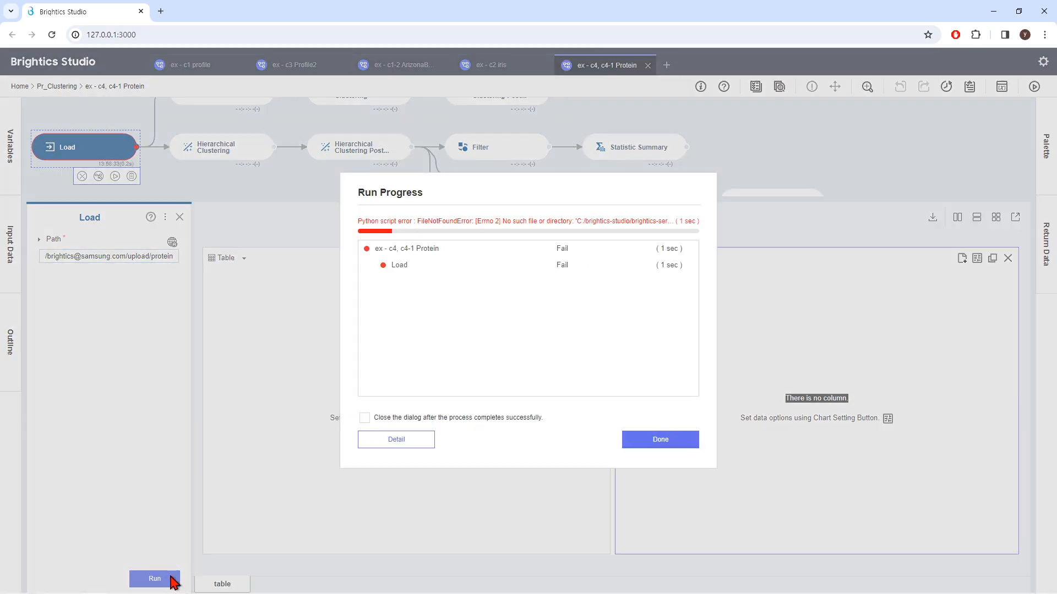
{"action": "left_click", "coordinate": [645, 440]}
Step: Upload the local file protein2.txt from the yongdata2020 folder for the Load block, with a delimiter that splits it into individual columns
{"action": "left_click", "coordinate": [157, 258]}
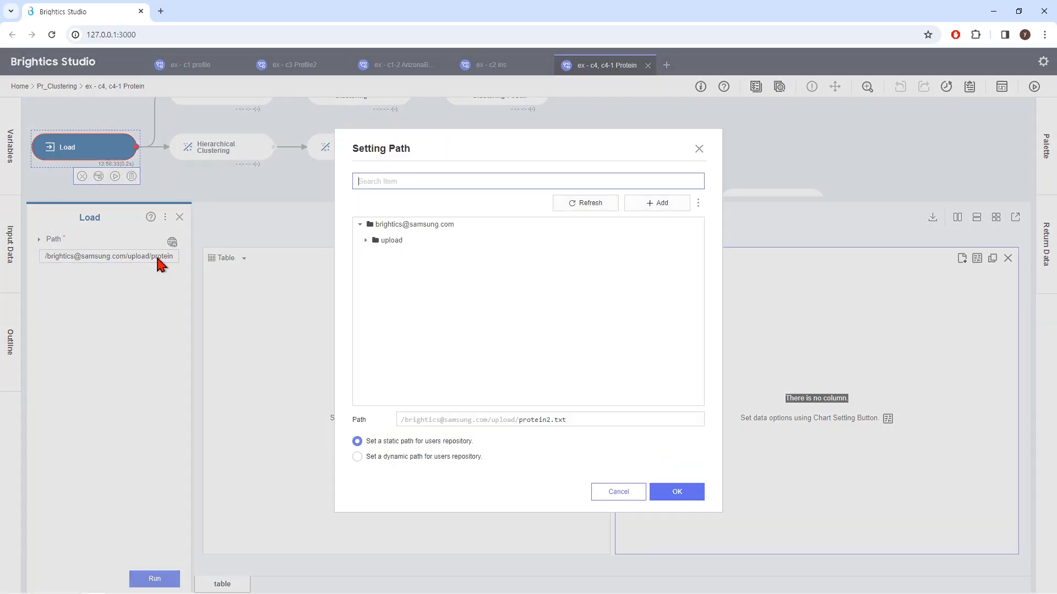
{"action": "left_click", "coordinate": [642, 205]}
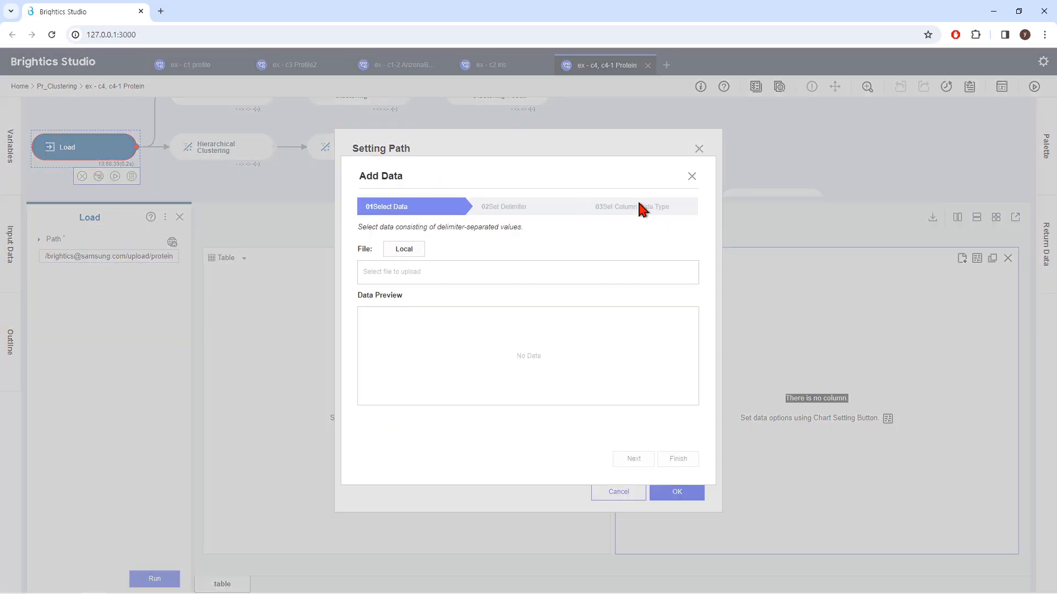
{"action": "left_click", "coordinate": [415, 251]}
{"action": "left_click", "coordinate": [145, 227]}
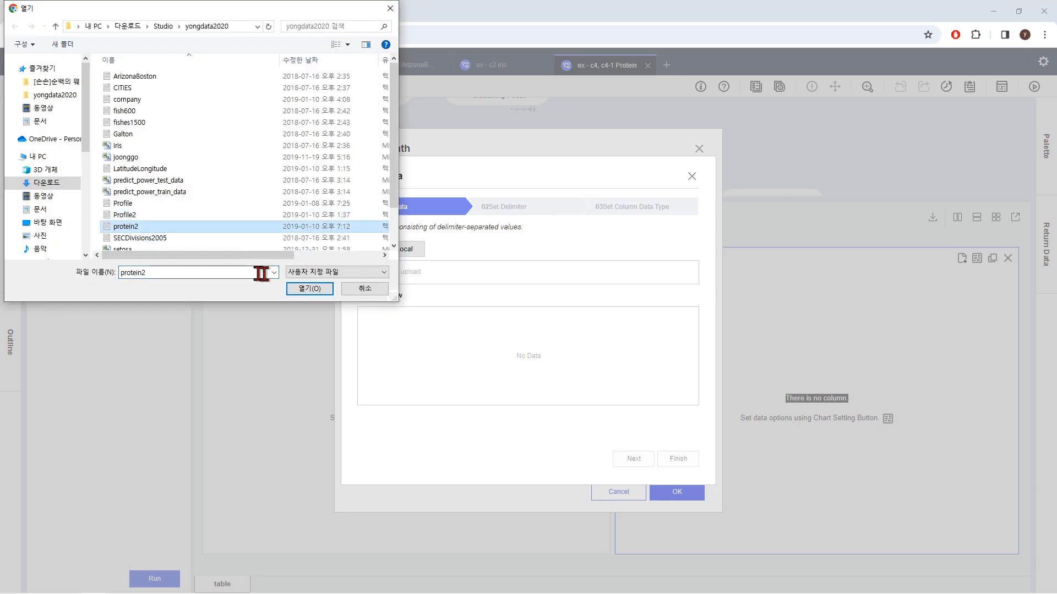
{"action": "left_click", "coordinate": [305, 289]}
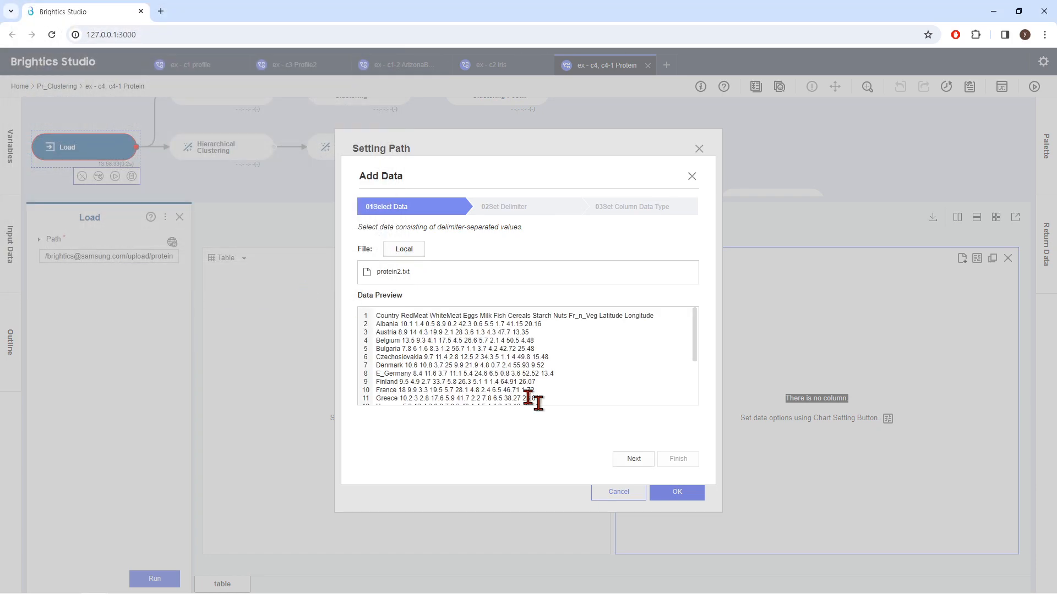
{"action": "left_click", "coordinate": [634, 460]}
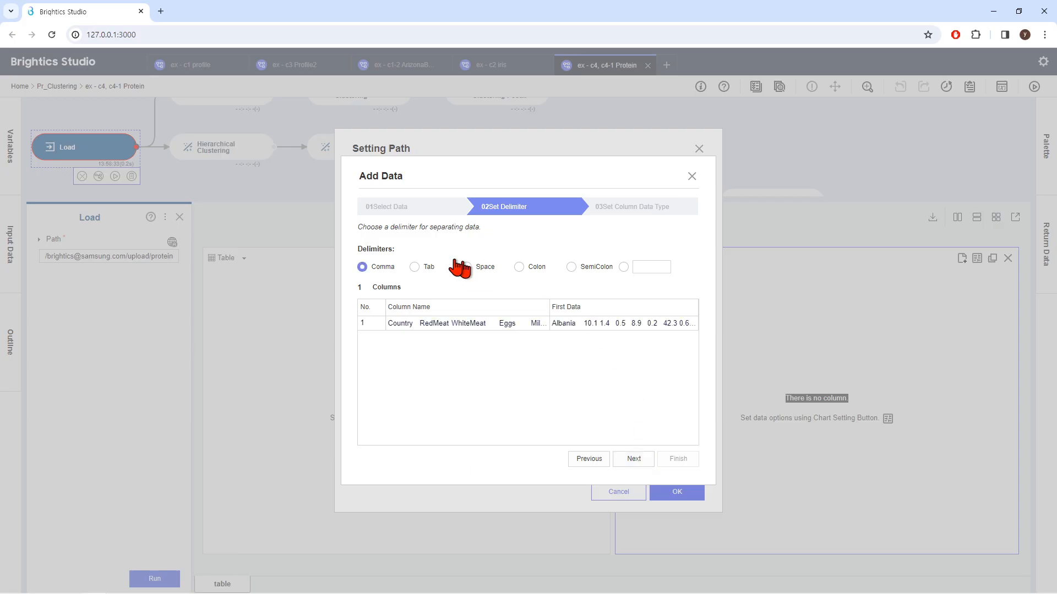
{"action": "left_click", "coordinate": [638, 456]}
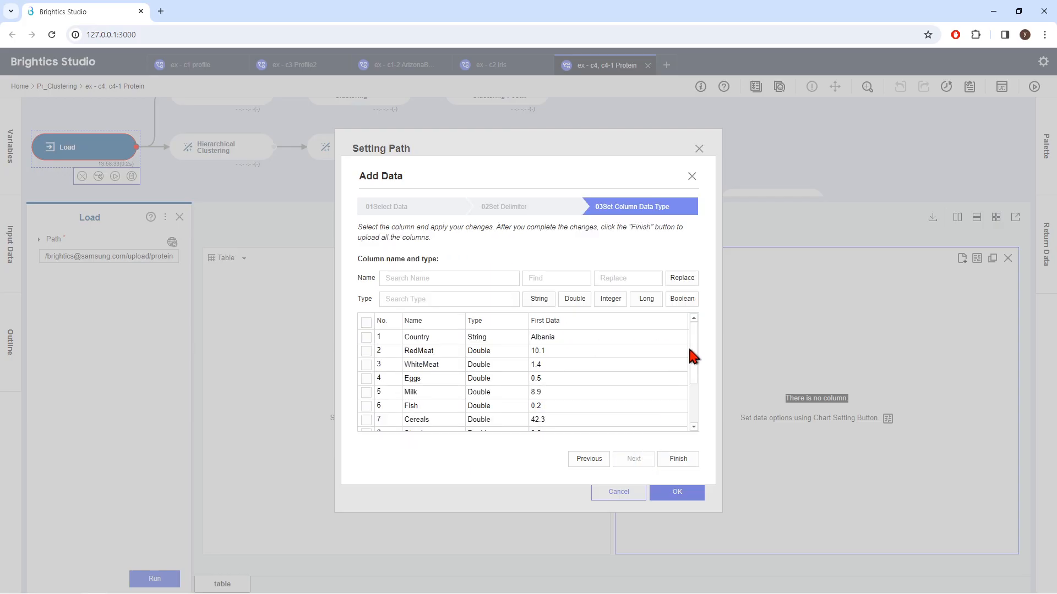
{"action": "left_click_drag", "start_coordinate": [693, 355], "coordinate": [691, 422]}
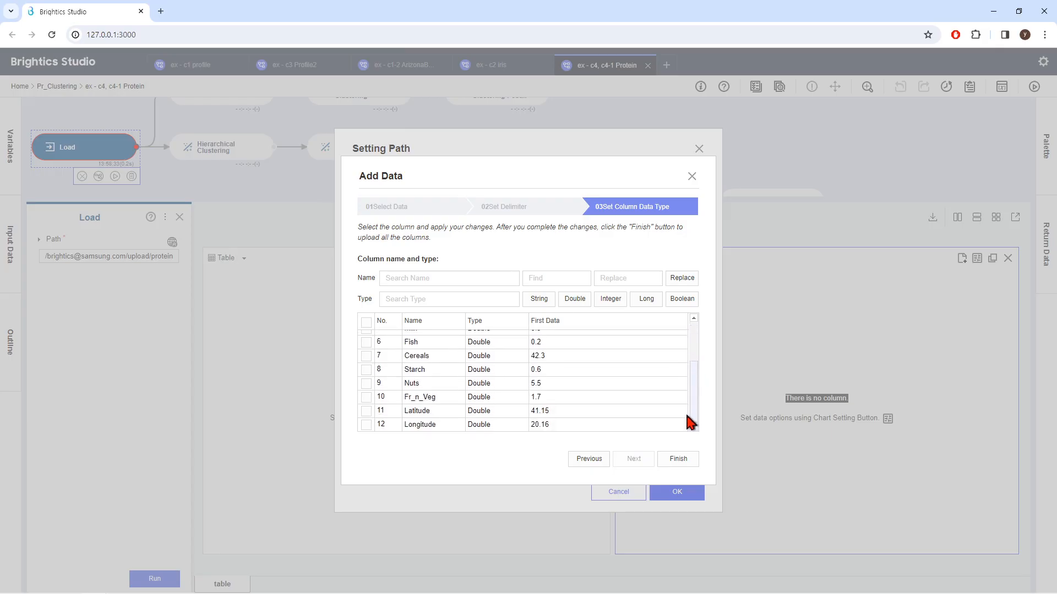
{"action": "left_click", "coordinate": [677, 458]}
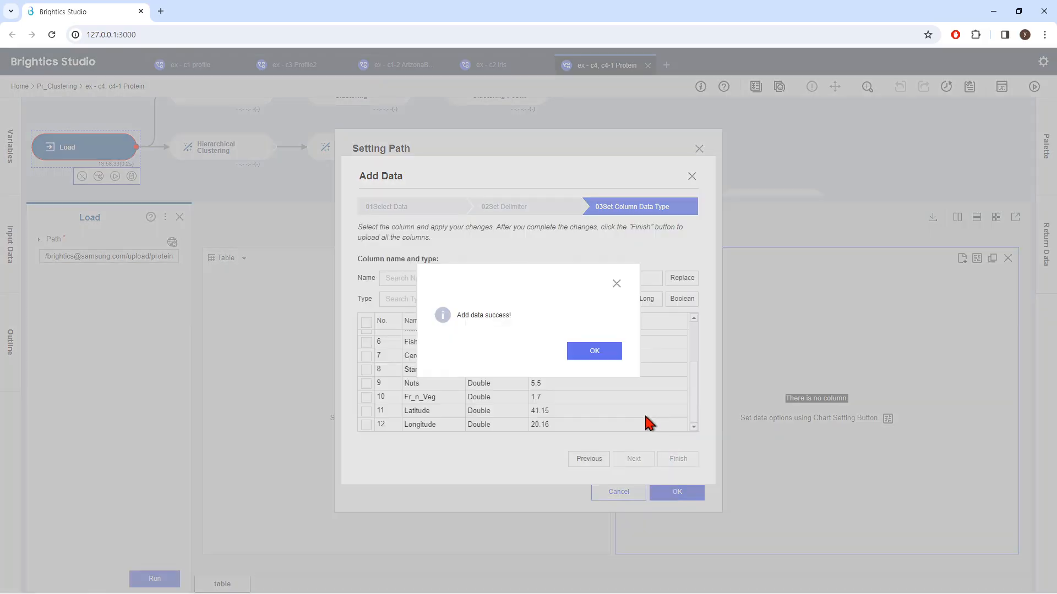
{"action": "left_click", "coordinate": [599, 355]}
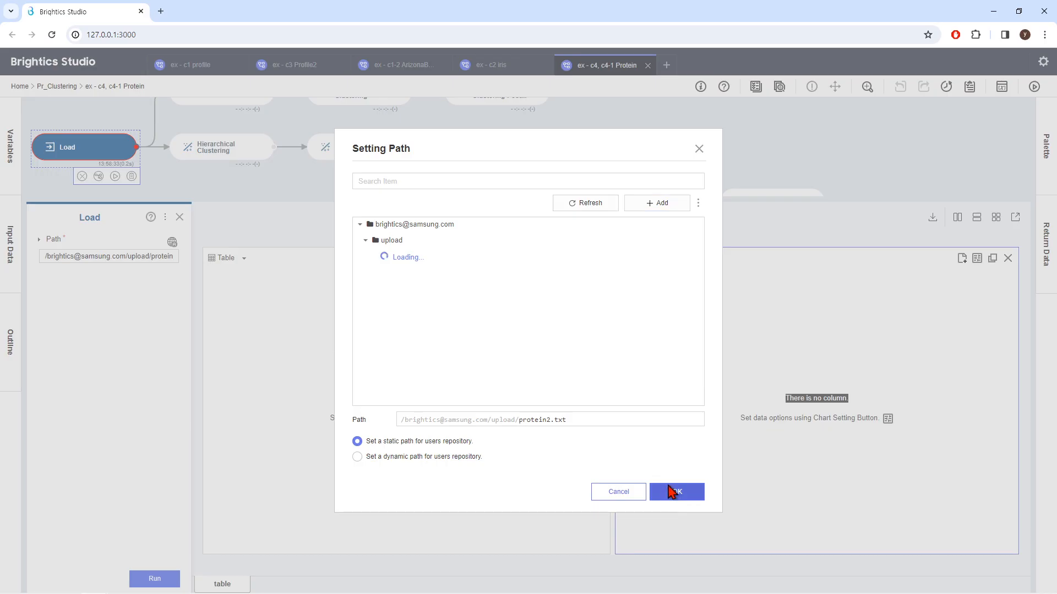
Step: Confirm protein2.txt as the Load block's static path and run the block
{"action": "left_click", "coordinate": [671, 491]}
{"action": "left_click", "coordinate": [164, 578]}
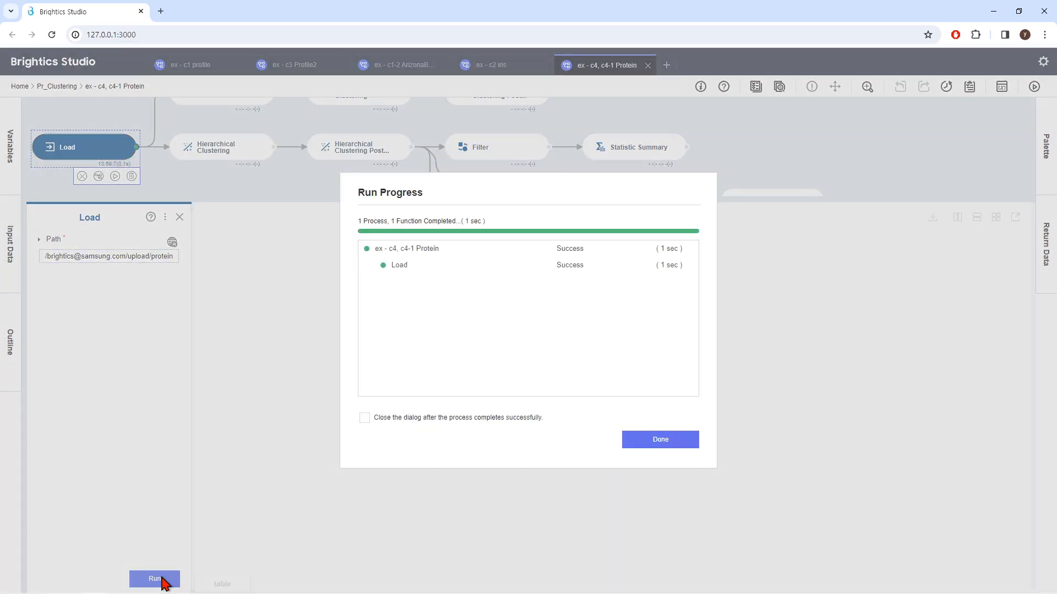
{"action": "left_click", "coordinate": [662, 443]}
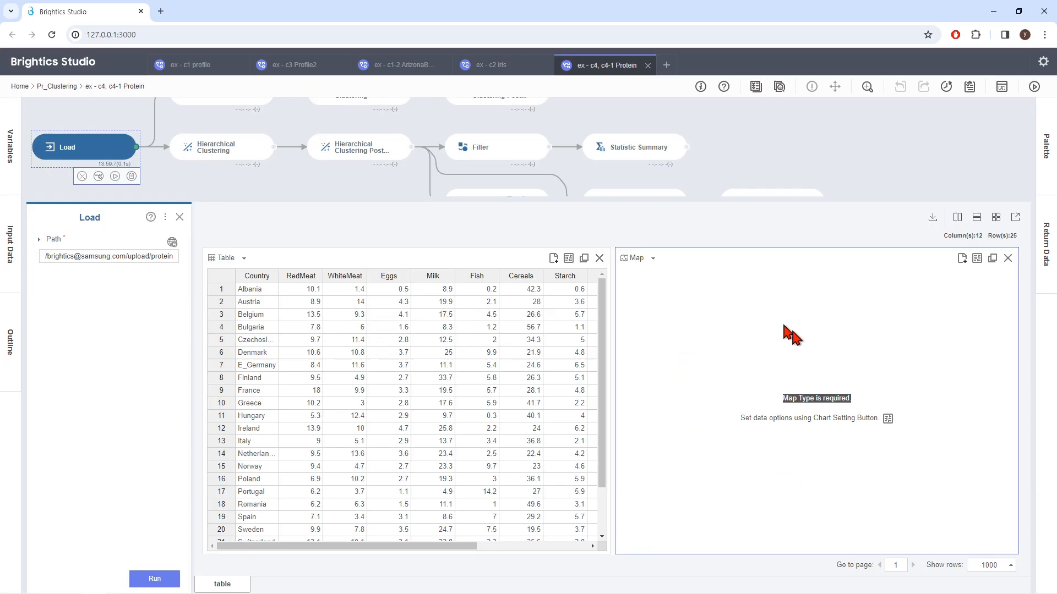
Step: Set the map type of the Load block's map chart to world.json and close the chart settings
{"action": "left_click", "coordinate": [637, 259]}
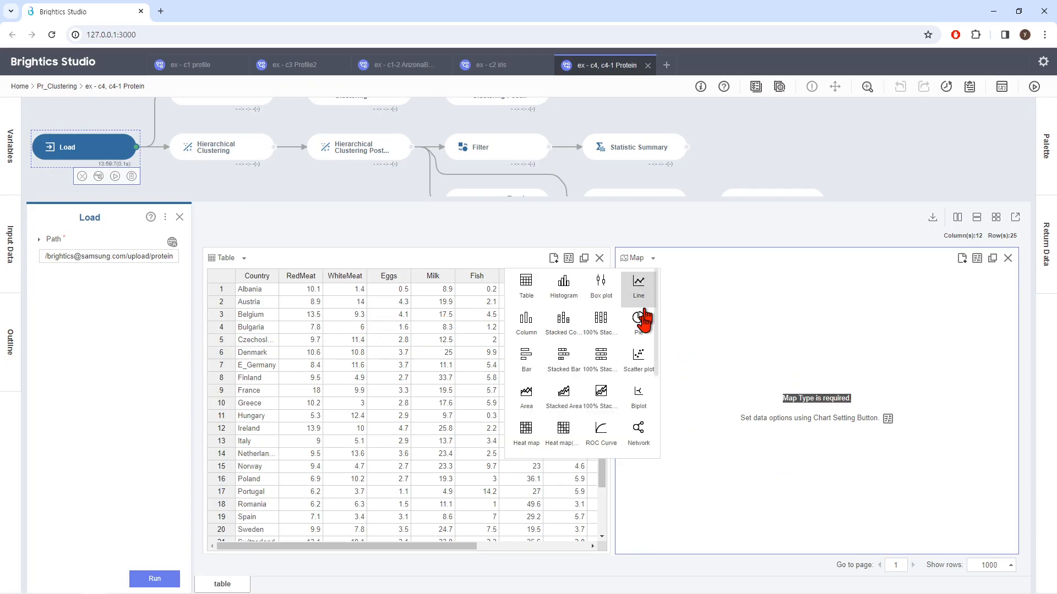
{"action": "left_click_drag", "start_coordinate": [658, 335], "coordinate": [658, 288]}
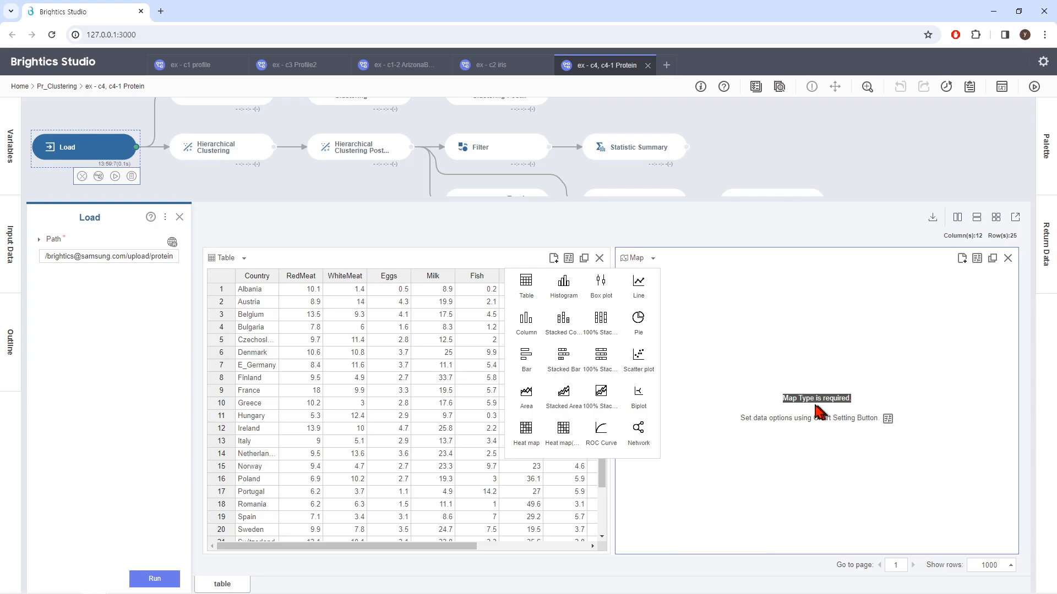
{"action": "left_click", "coordinate": [977, 258]}
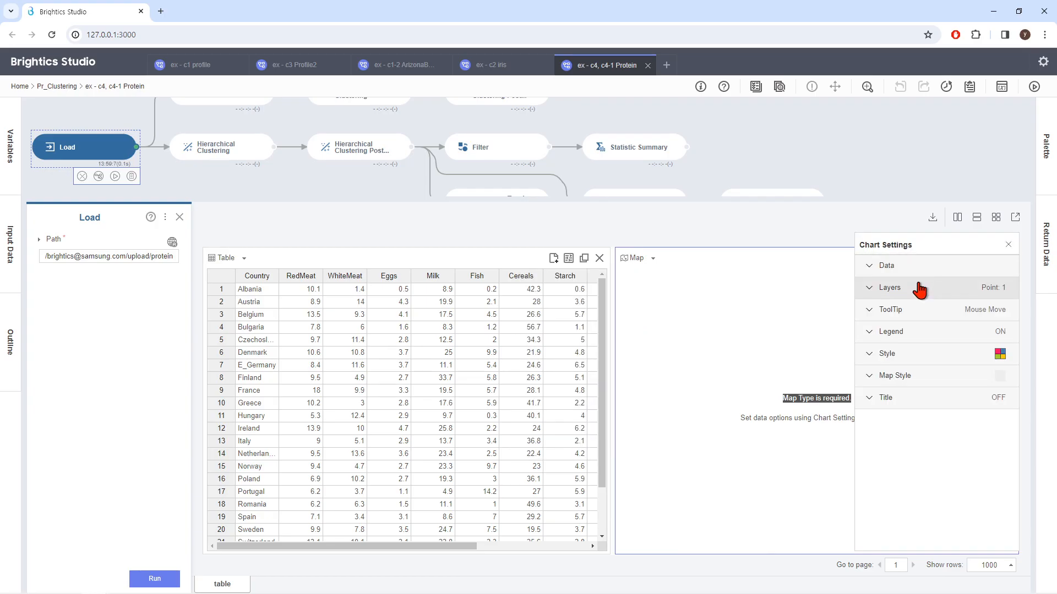
{"action": "left_click", "coordinate": [882, 270]}
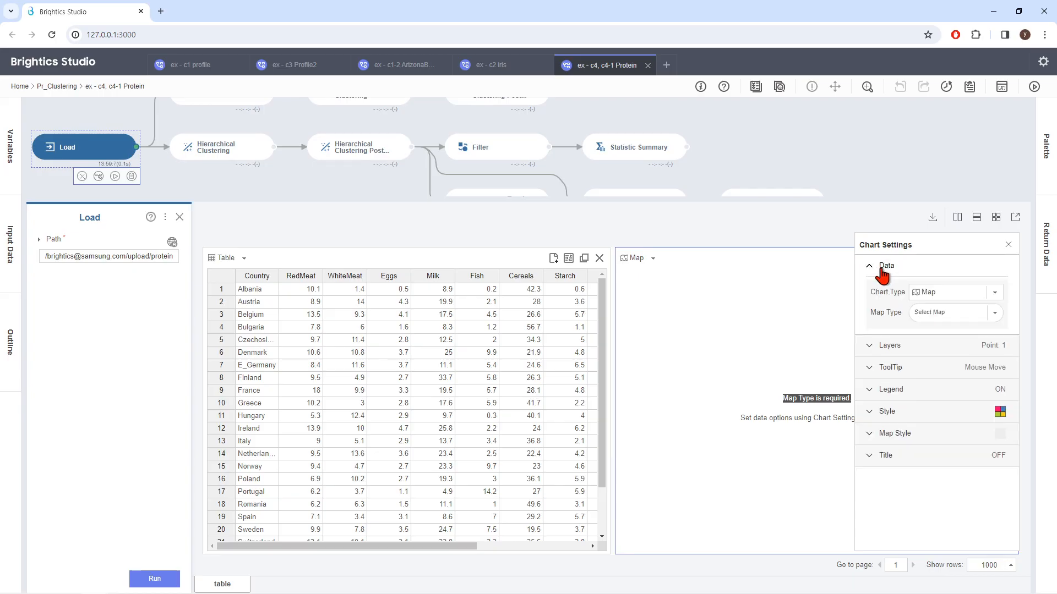
{"action": "left_click", "coordinate": [955, 320]}
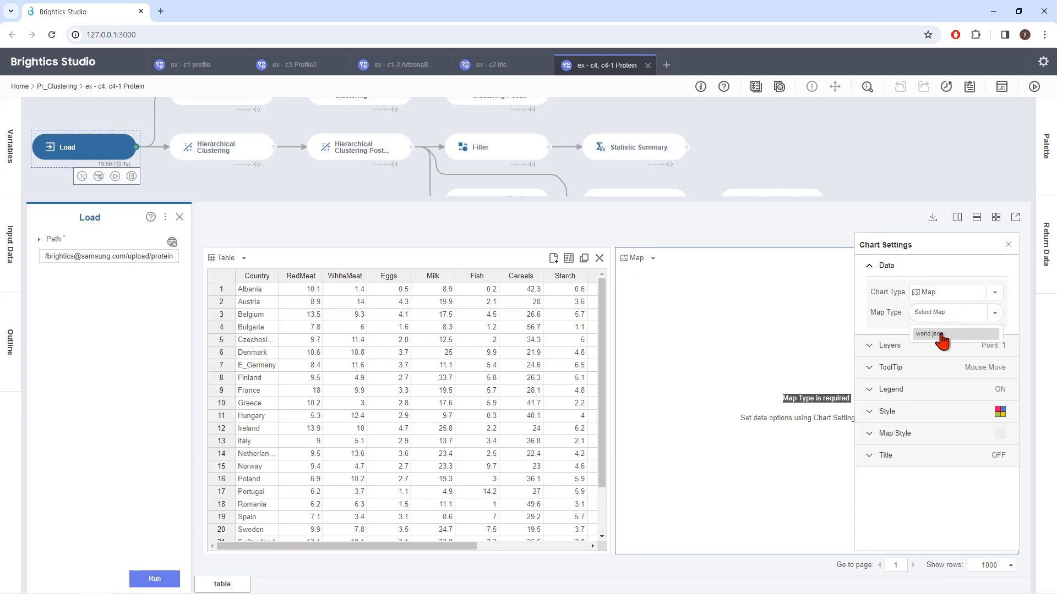
{"action": "left_click", "coordinate": [941, 335]}
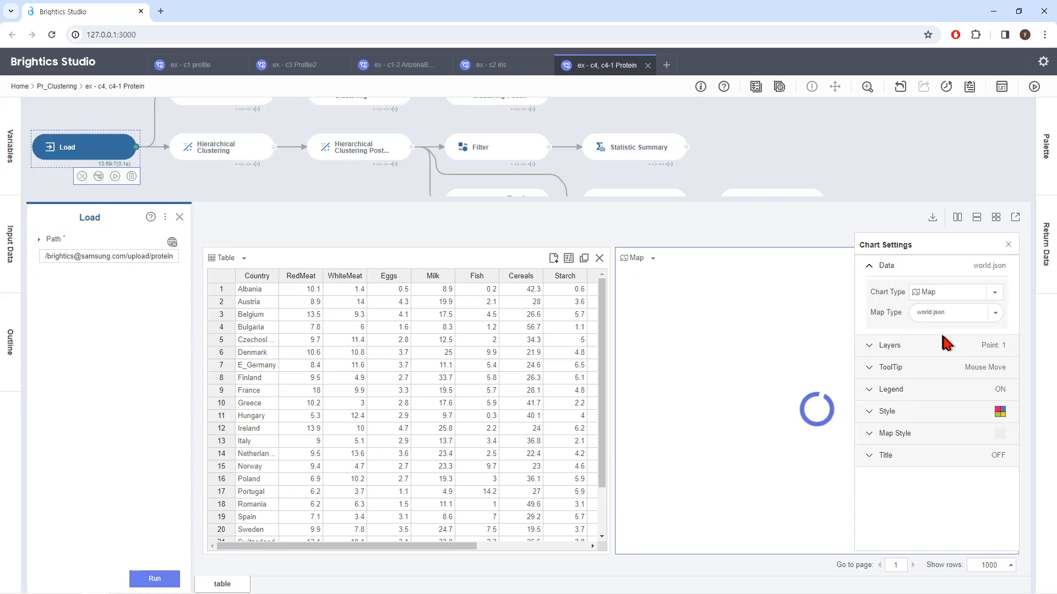
{"action": "left_click", "coordinate": [1008, 246]}
Step: Examine the country points over Europe on the world map and close the Load block's details
{"action": "mouse_move", "coordinate": [857, 369]}
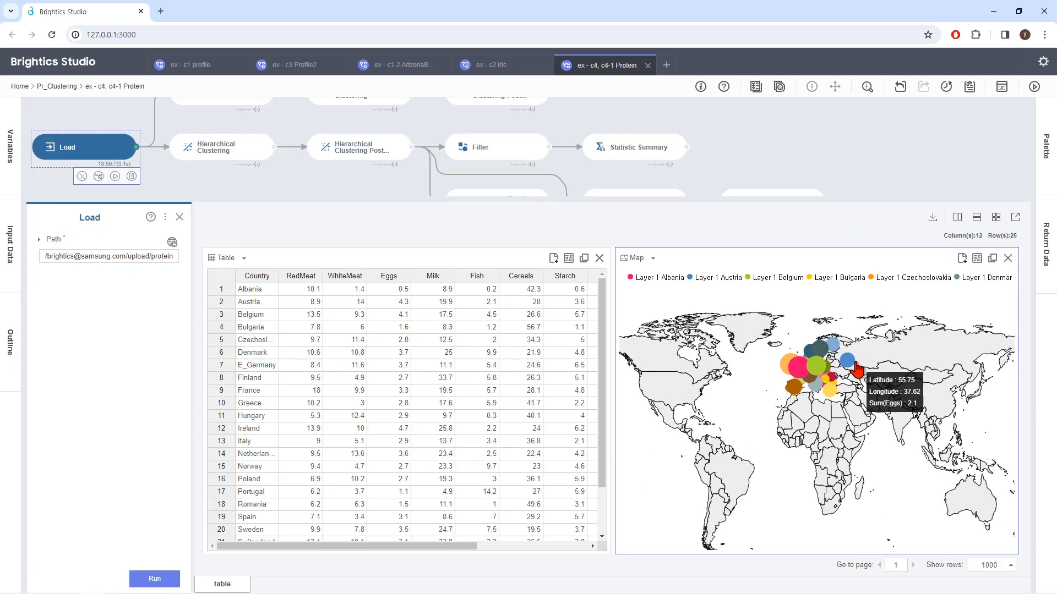
{"action": "scroll", "coordinate": [857, 370], "scroll_direction": "up", "scroll_amount": 5}
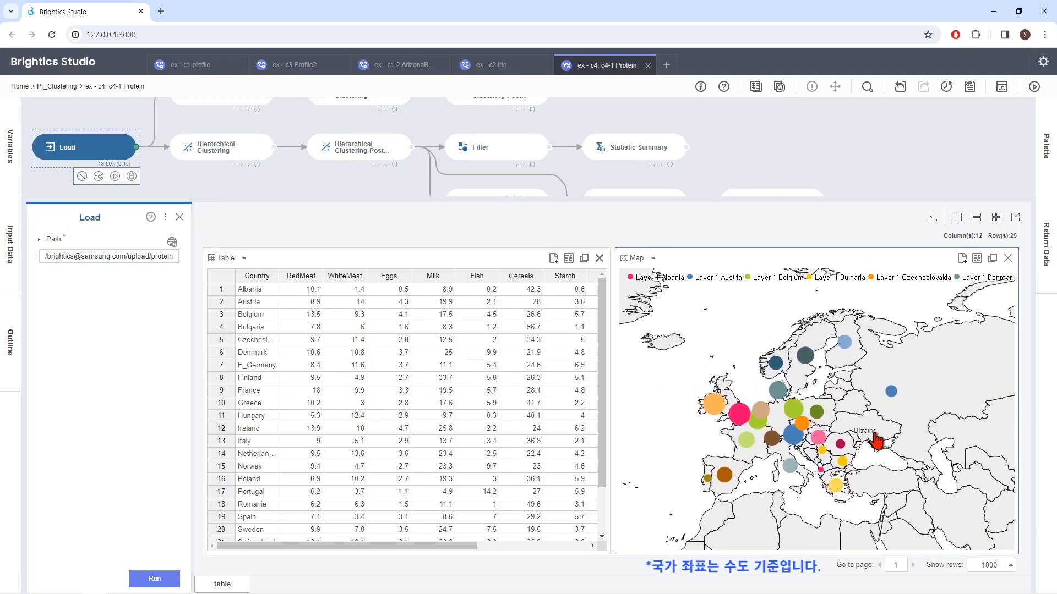
{"action": "scroll", "coordinate": [874, 433], "scroll_direction": "up", "scroll_amount": 2}
{"action": "left_click_drag", "start_coordinate": [879, 434], "coordinate": [926, 425]}
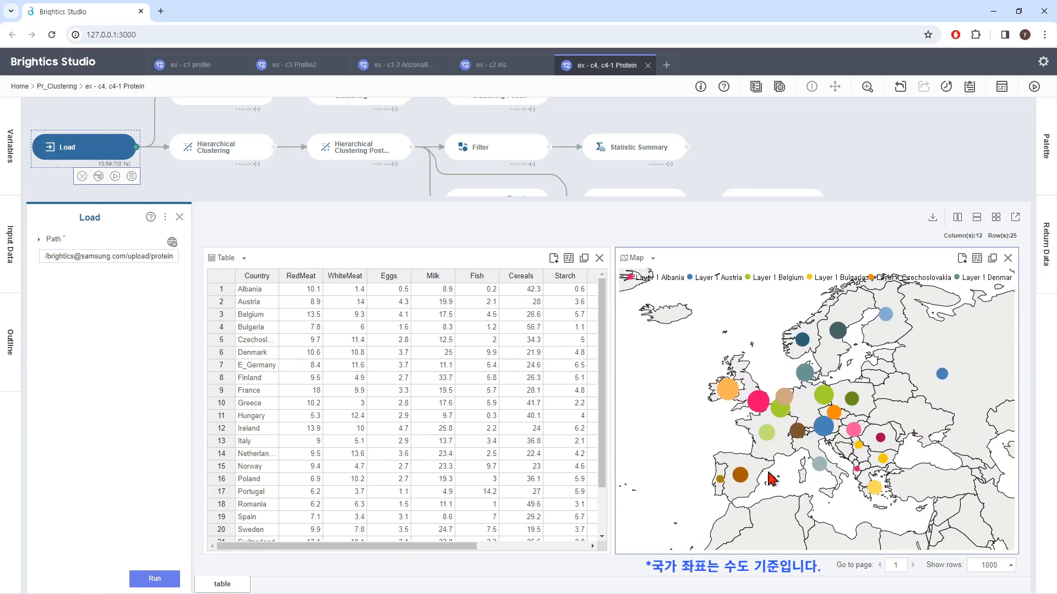
{"action": "left_click", "coordinate": [180, 218]}
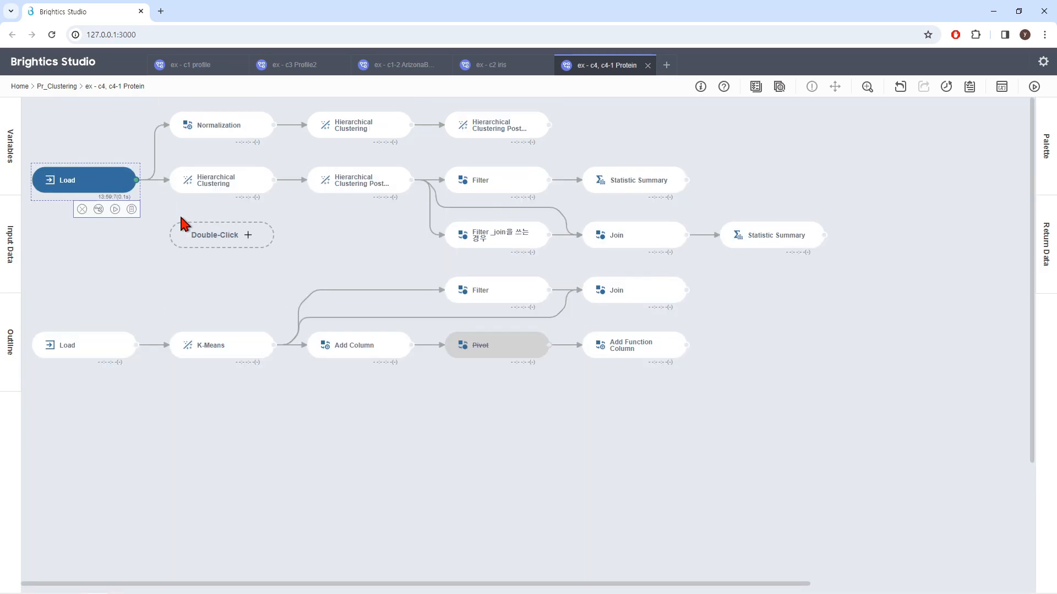
Step: Open the Hierarchical Clustering block fed directly by Load and examine its input columns, source table, input mode, key column and linkage settings
{"action": "mouse_move", "coordinate": [201, 199]}
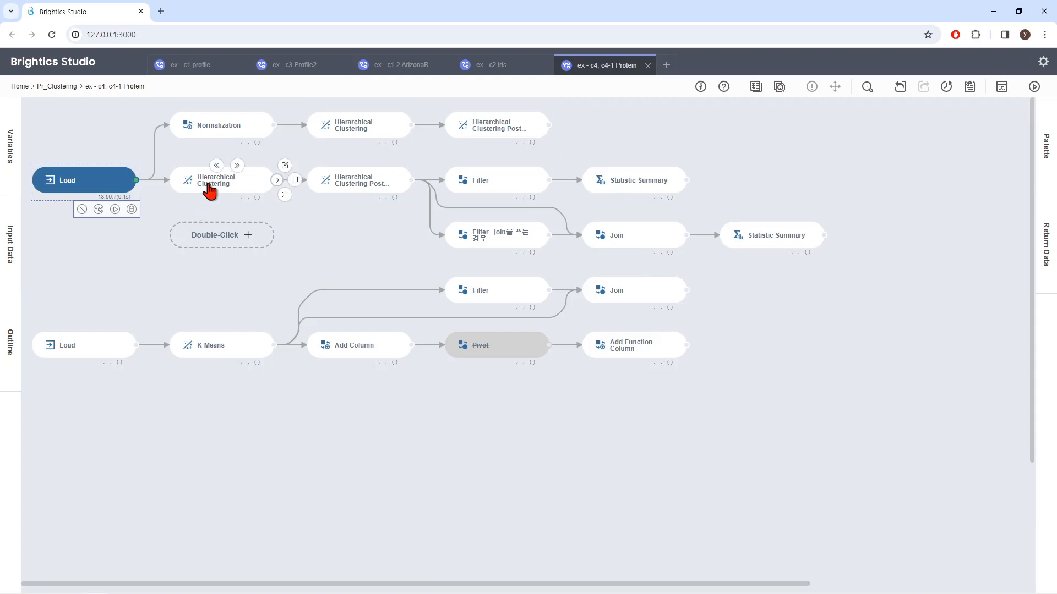
{"action": "left_click", "coordinate": [209, 187]}
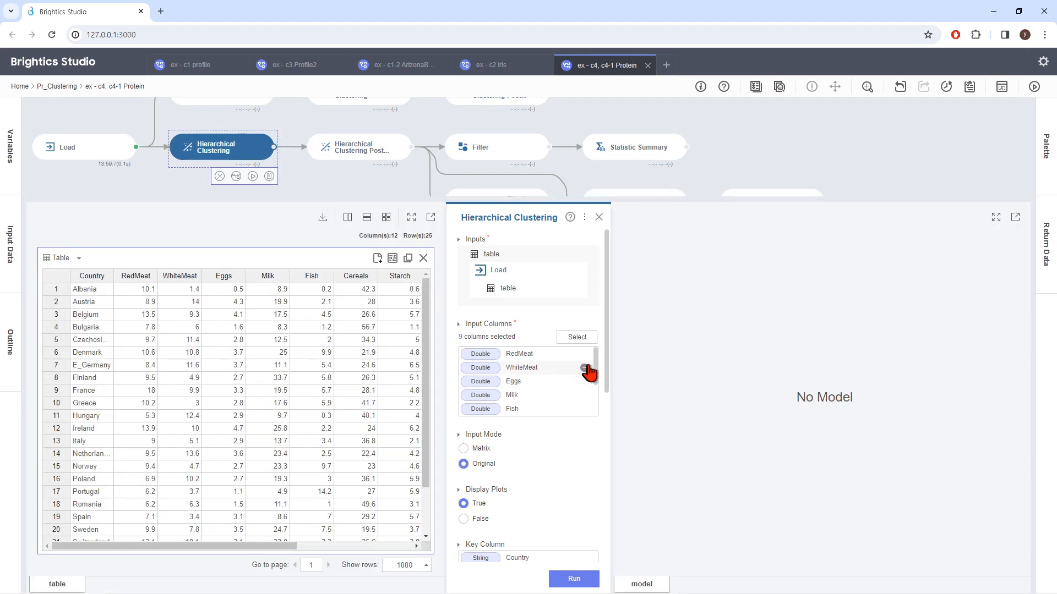
{"action": "left_click_drag", "start_coordinate": [595, 365], "coordinate": [596, 413]}
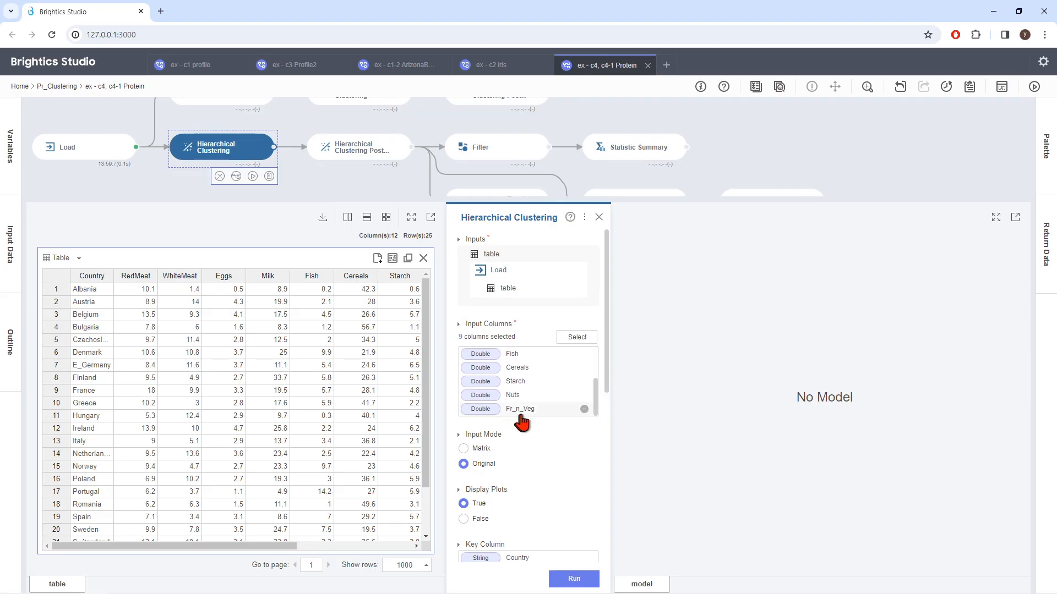
{"action": "left_click_drag", "start_coordinate": [594, 397], "coordinate": [591, 356]}
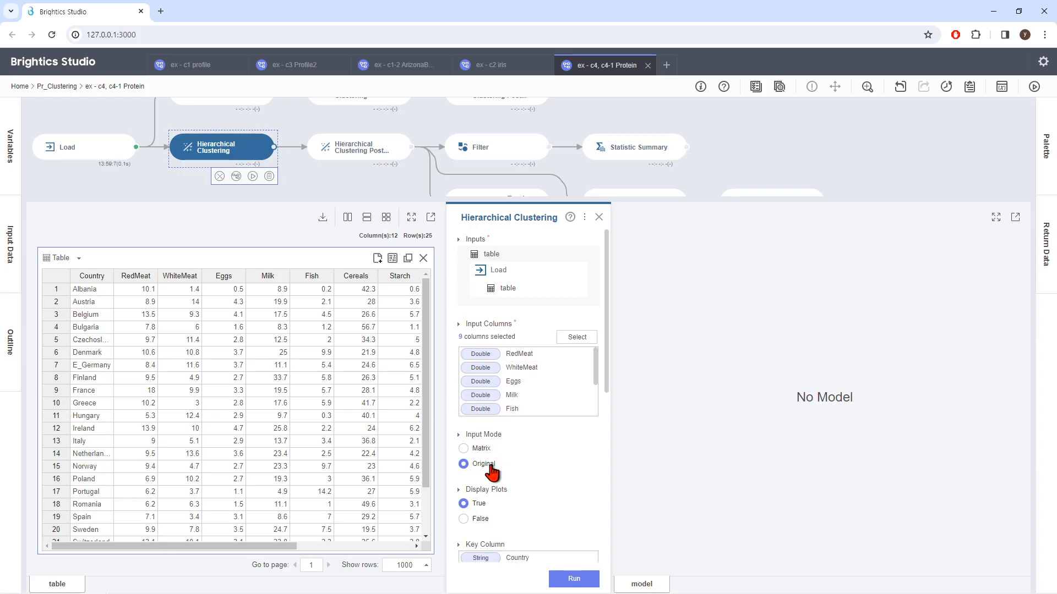
{"action": "left_click_drag", "start_coordinate": [424, 346], "coordinate": [428, 408]}
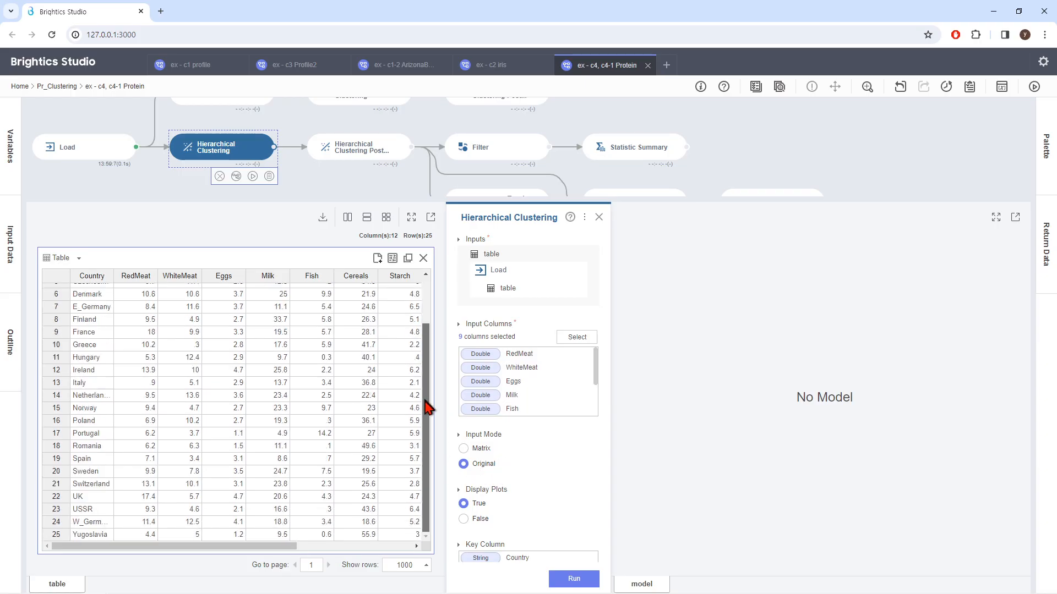
{"action": "left_click_drag", "start_coordinate": [432, 467], "coordinate": [441, 307]}
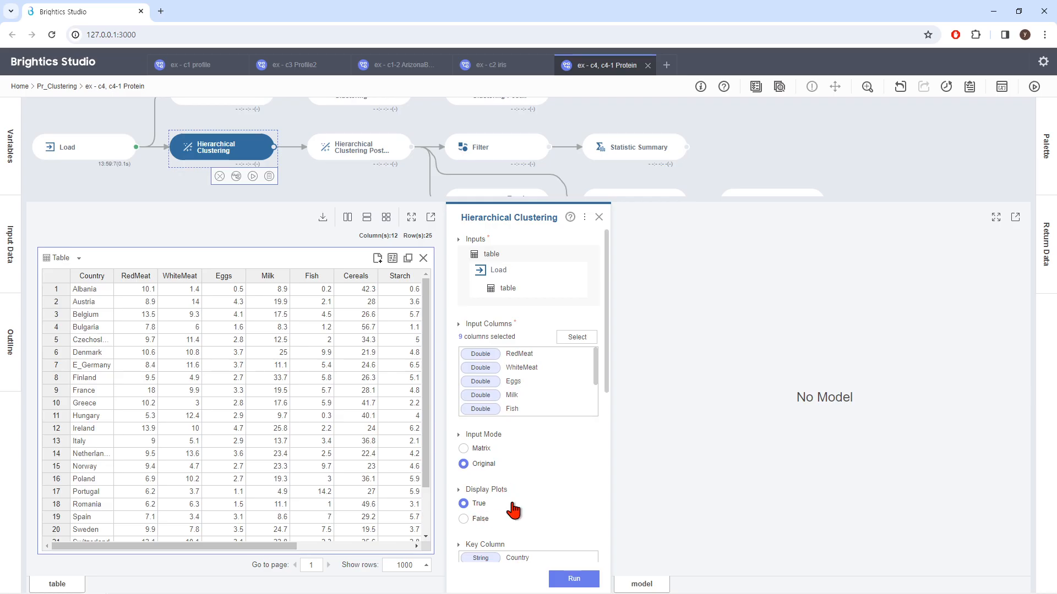
{"action": "left_click_drag", "start_coordinate": [608, 382], "coordinate": [598, 489]}
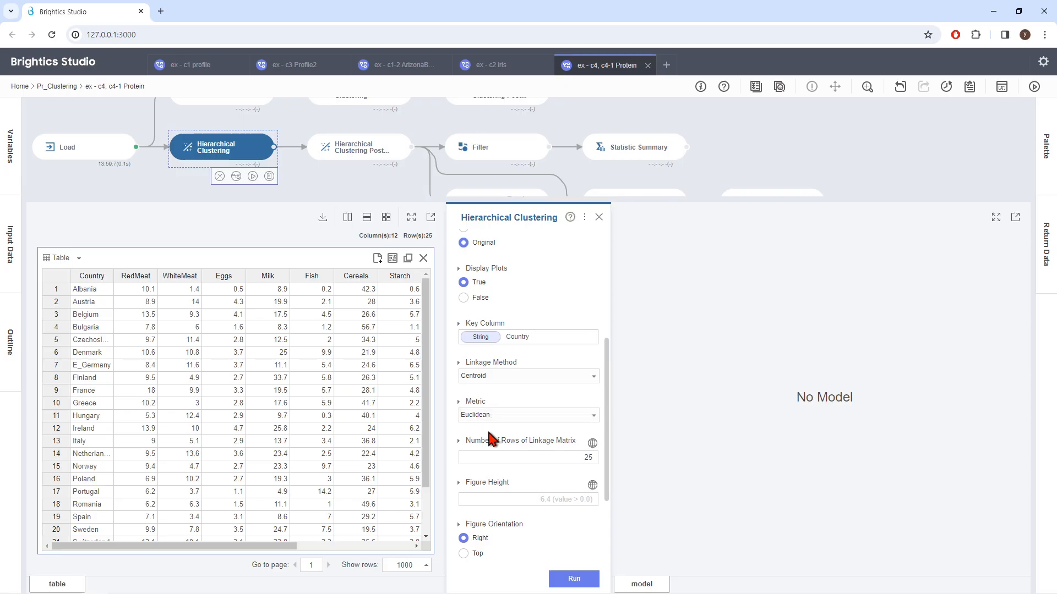
Step: Run the Hierarchical Clustering block and look through the resulting dendrogram
{"action": "left_click", "coordinate": [574, 579]}
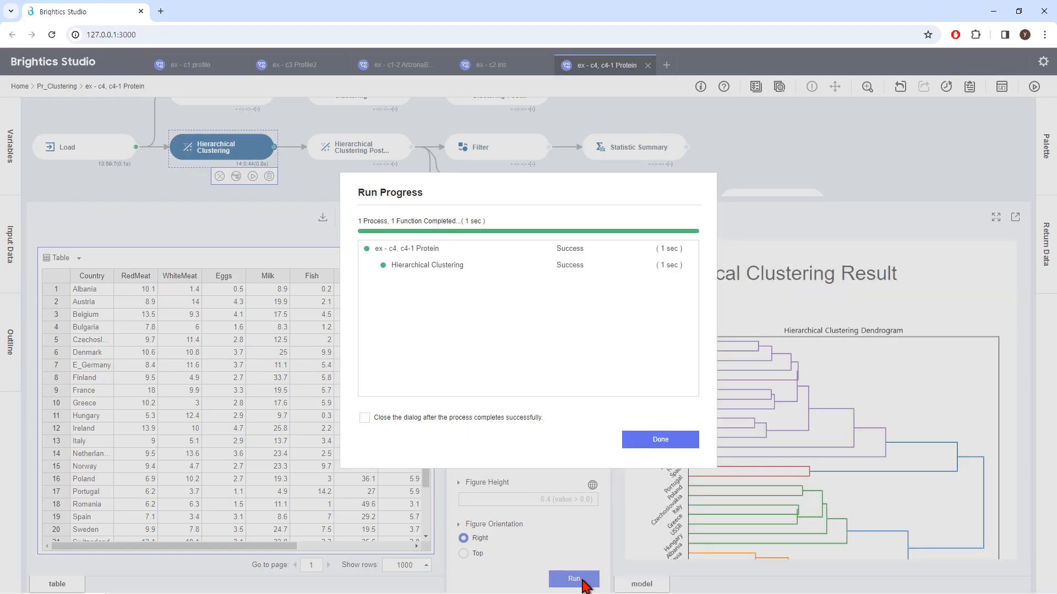
{"action": "left_click", "coordinate": [652, 441]}
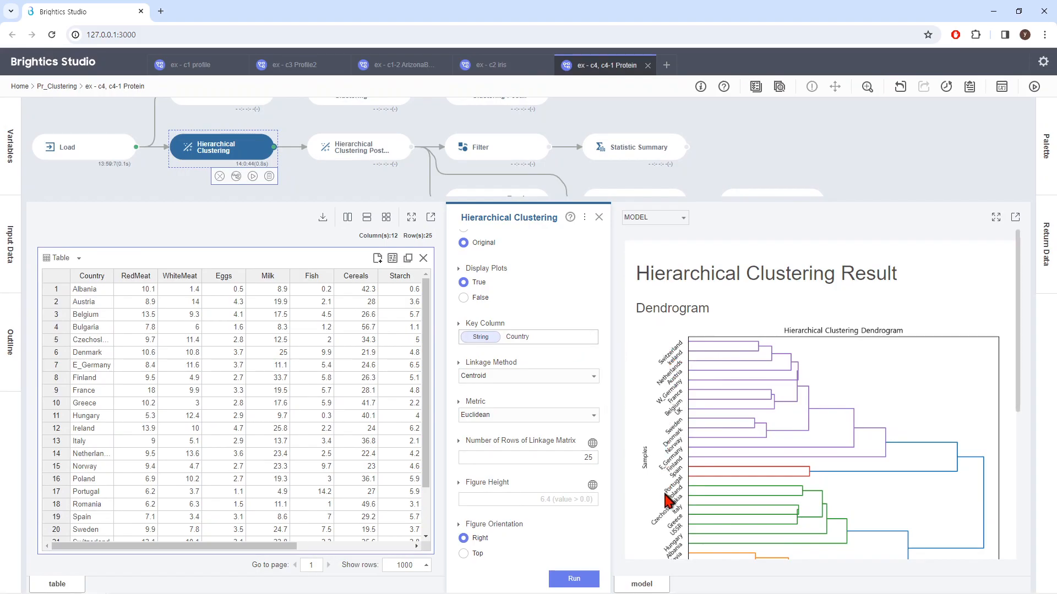
{"action": "scroll", "coordinate": [667, 501], "scroll_direction": "down", "scroll_amount": 7}
{"action": "scroll", "coordinate": [669, 500], "scroll_direction": "up", "scroll_amount": 5}
{"action": "scroll", "coordinate": [668, 500], "scroll_direction": "up", "scroll_amount": 5}
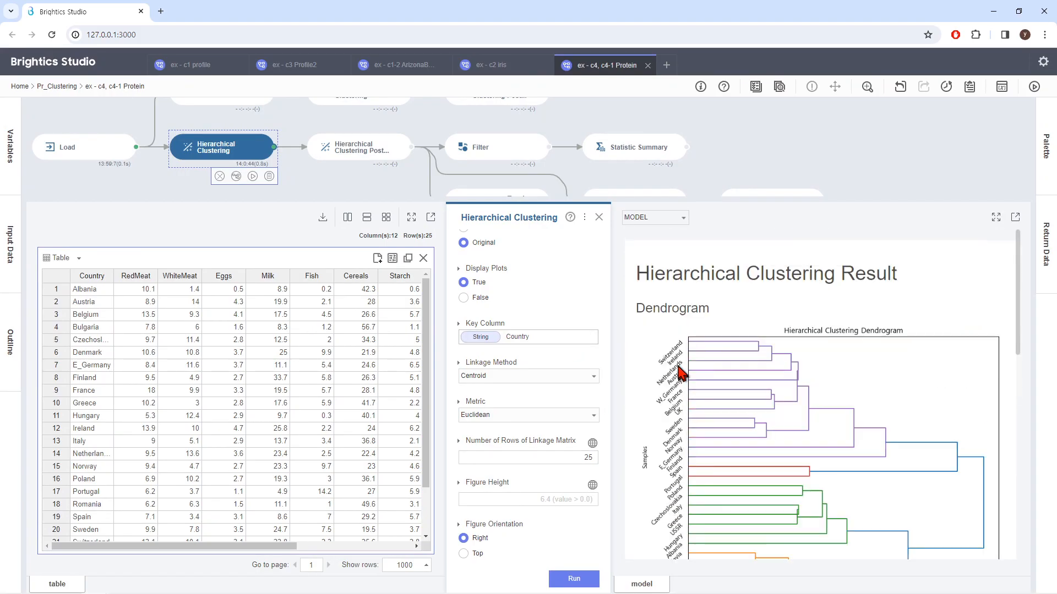
Step: Remove Country as the key column of Hierarchical Clustering, rerun the block and check the dendrogram's labels
{"action": "left_click", "coordinate": [589, 337]}
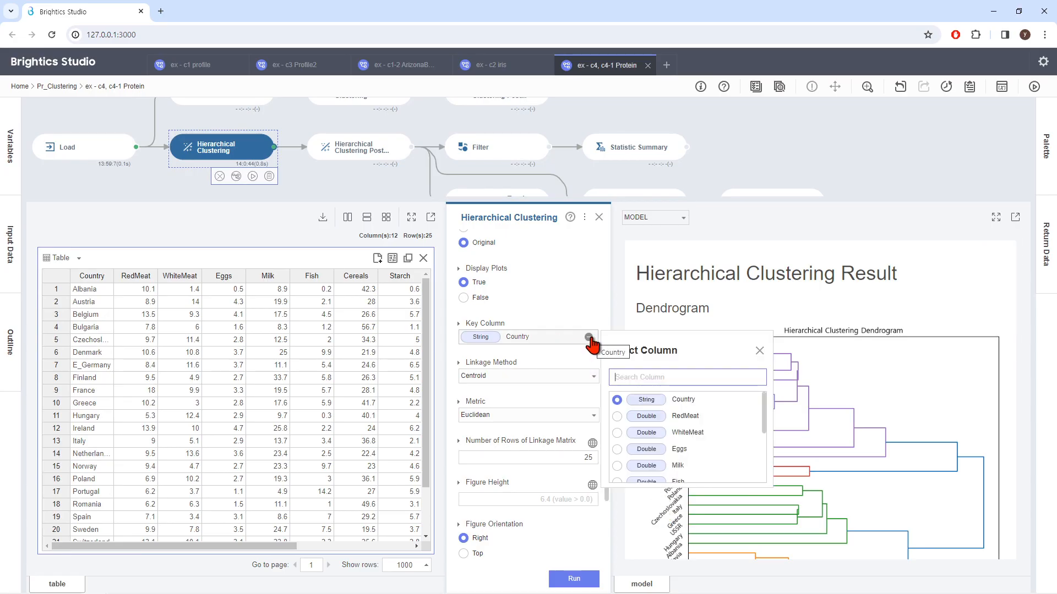
{"action": "left_click", "coordinate": [589, 338]}
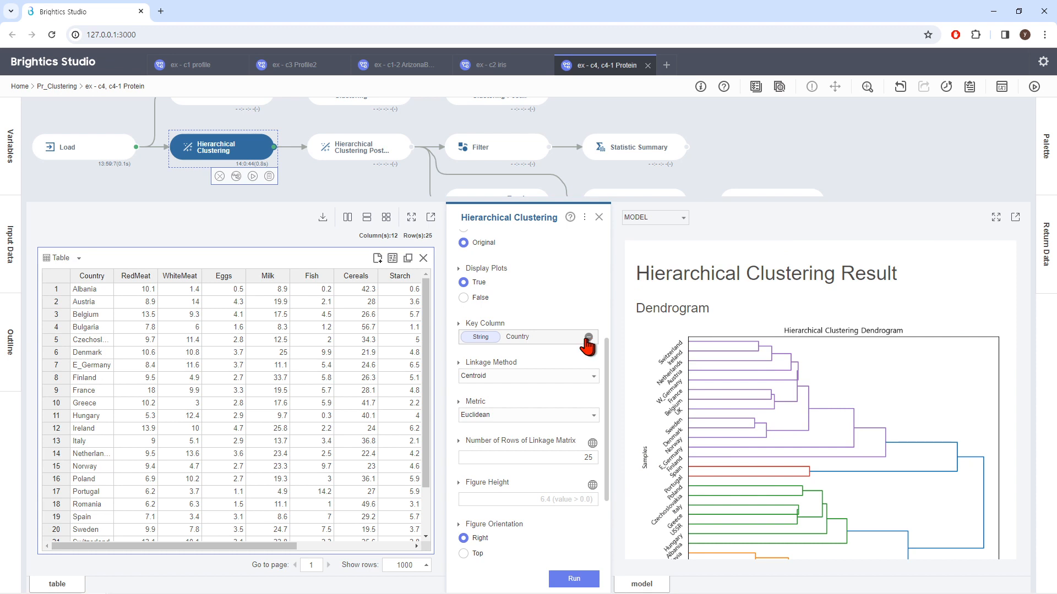
{"action": "left_click", "coordinate": [588, 337]}
{"action": "left_click", "coordinate": [589, 337]}
{"action": "left_click", "coordinate": [574, 579]}
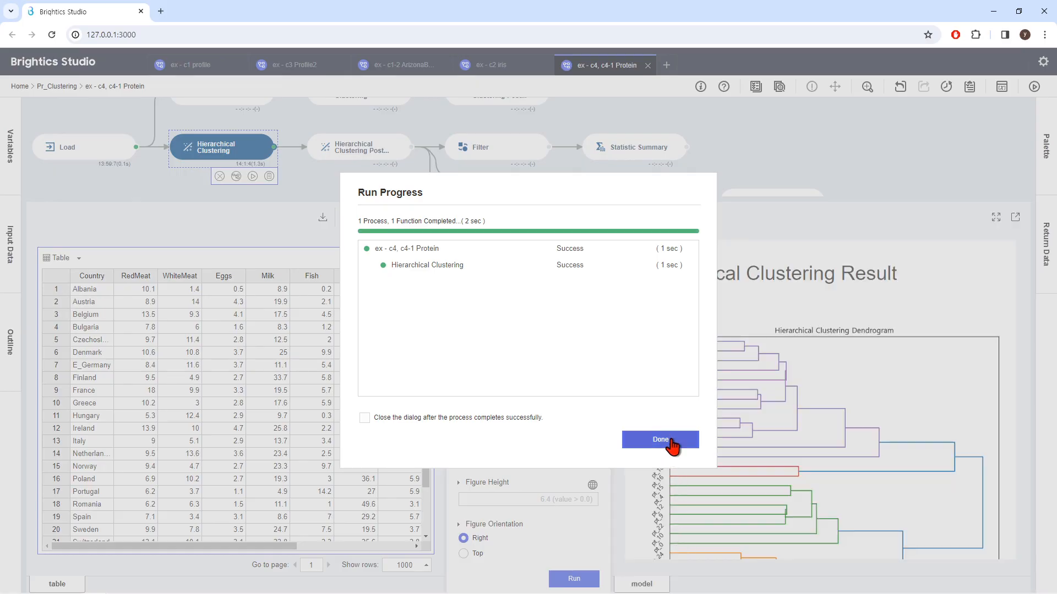
{"action": "left_click", "coordinate": [676, 441]}
{"action": "scroll", "coordinate": [663, 417], "scroll_direction": "down", "scroll_amount": 5}
{"action": "scroll", "coordinate": [668, 396], "scroll_direction": "up", "scroll_amount": 5}
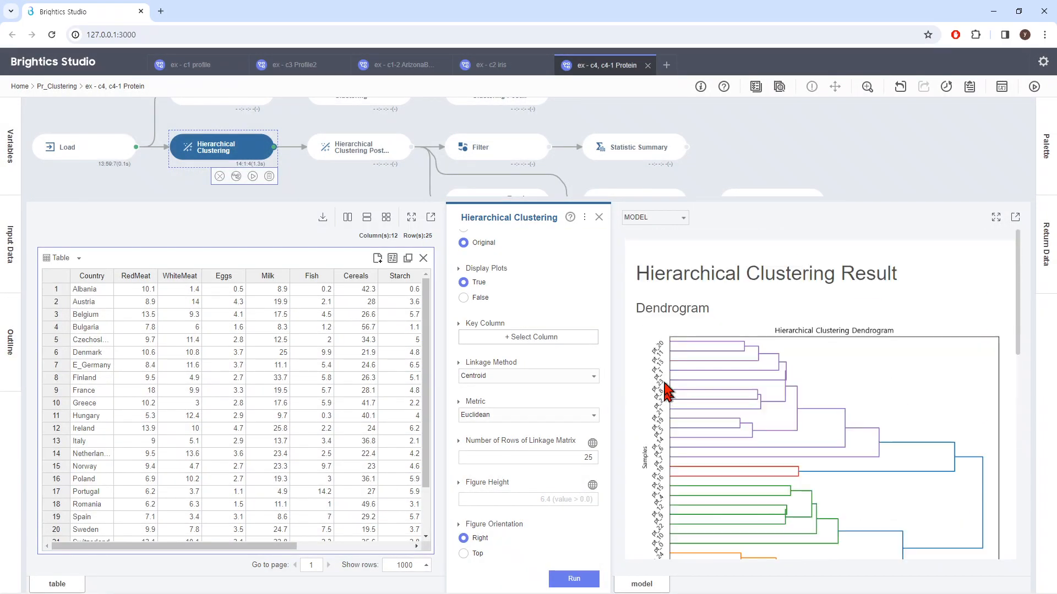
Step: Set Country as the Hierarchical Clustering key column, rerun the block and review the dendrogram and linkage matrix
{"action": "left_click", "coordinate": [575, 348]}
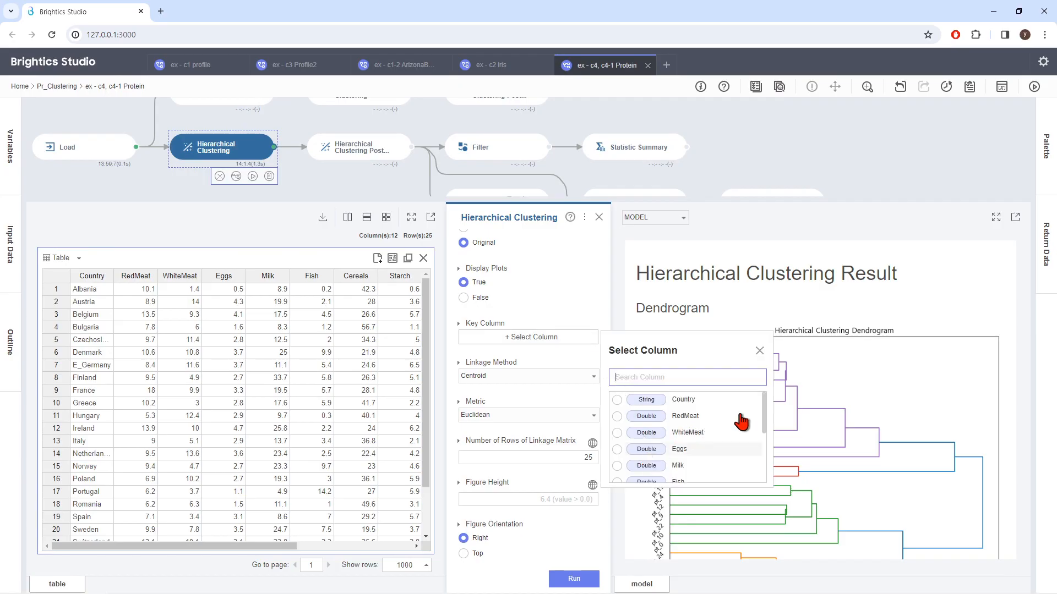
{"action": "left_click", "coordinate": [617, 400]}
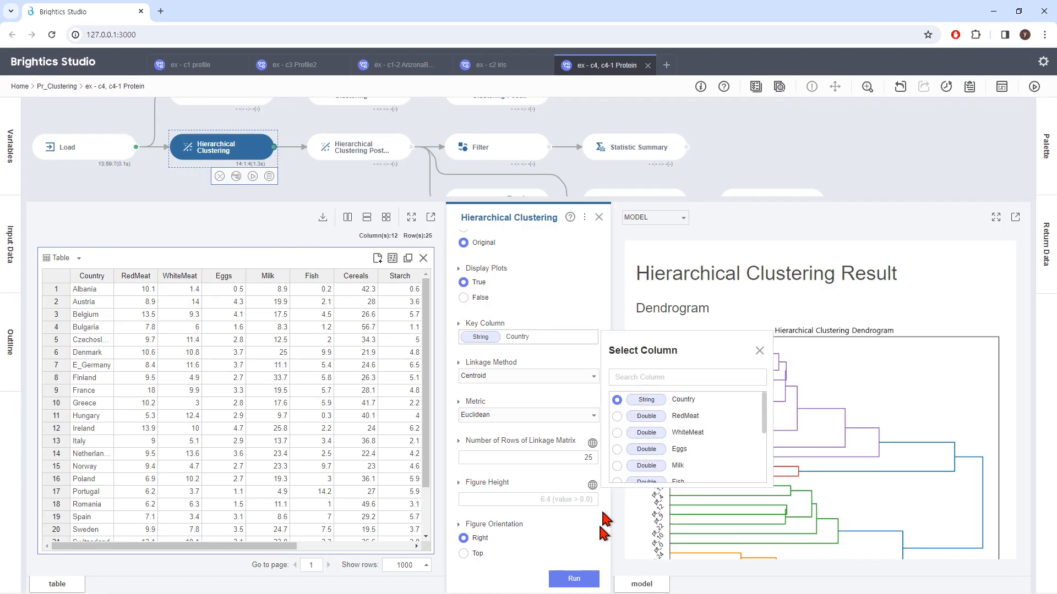
{"action": "left_click", "coordinate": [575, 579]}
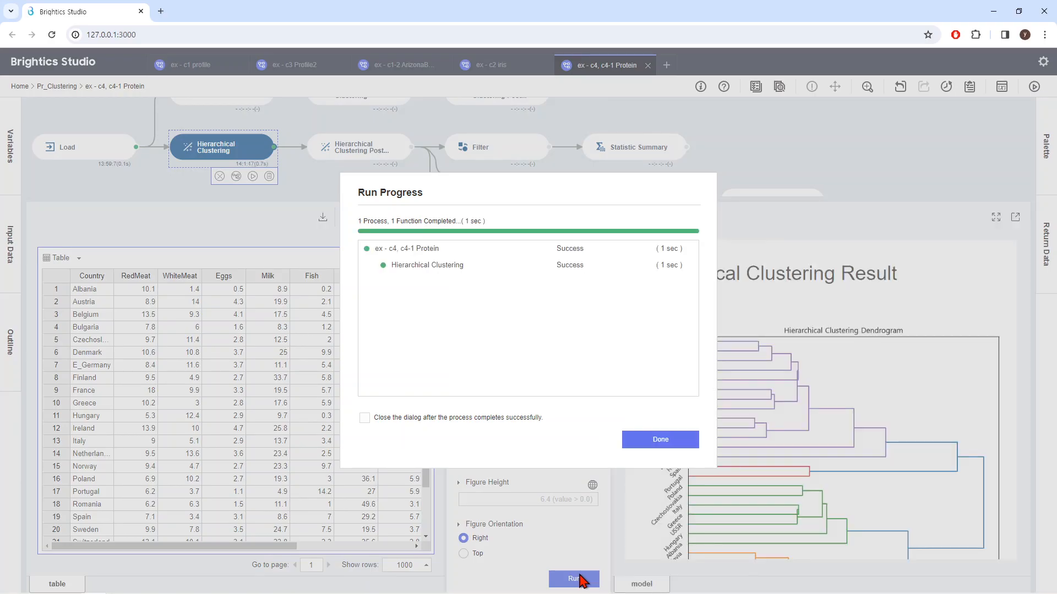
{"action": "left_click", "coordinate": [677, 438]}
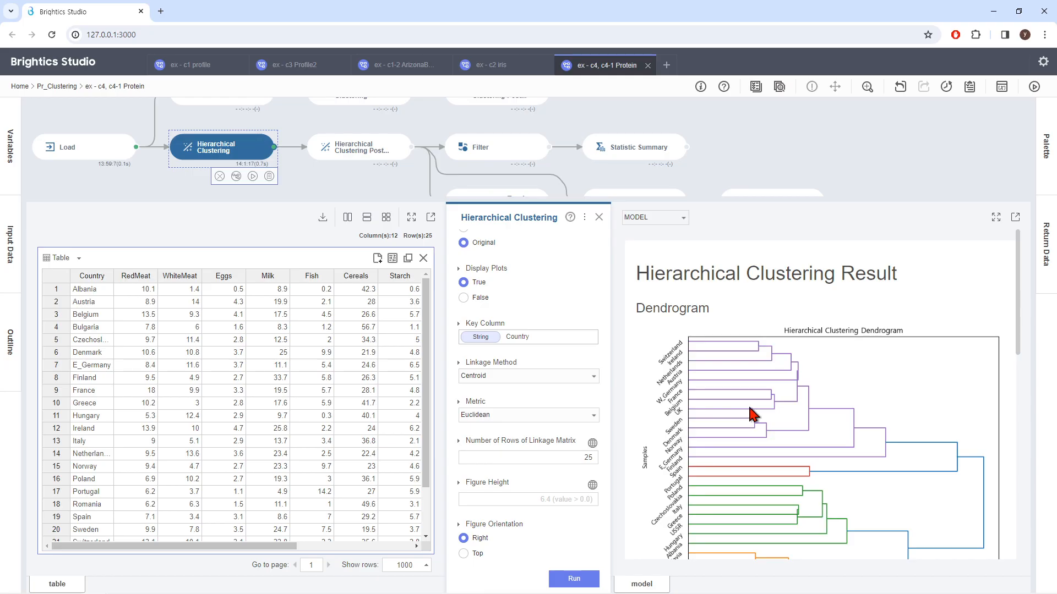
{"action": "scroll", "coordinate": [751, 413], "scroll_direction": "down", "scroll_amount": 5}
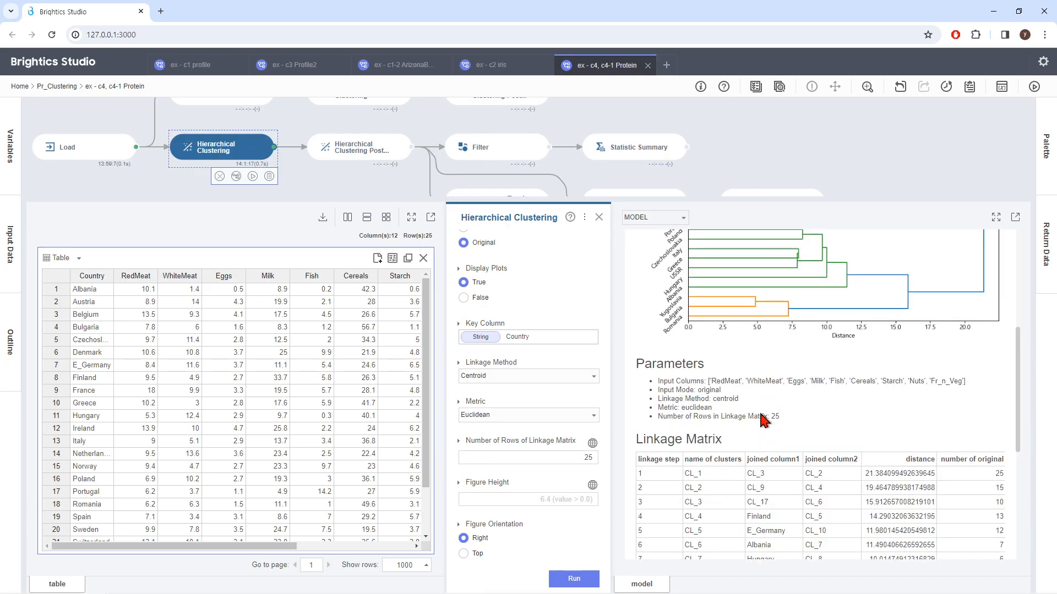
{"action": "scroll", "coordinate": [758, 411], "scroll_direction": "down", "scroll_amount": 5}
{"action": "scroll", "coordinate": [758, 411], "scroll_direction": "up", "scroll_amount": 10}
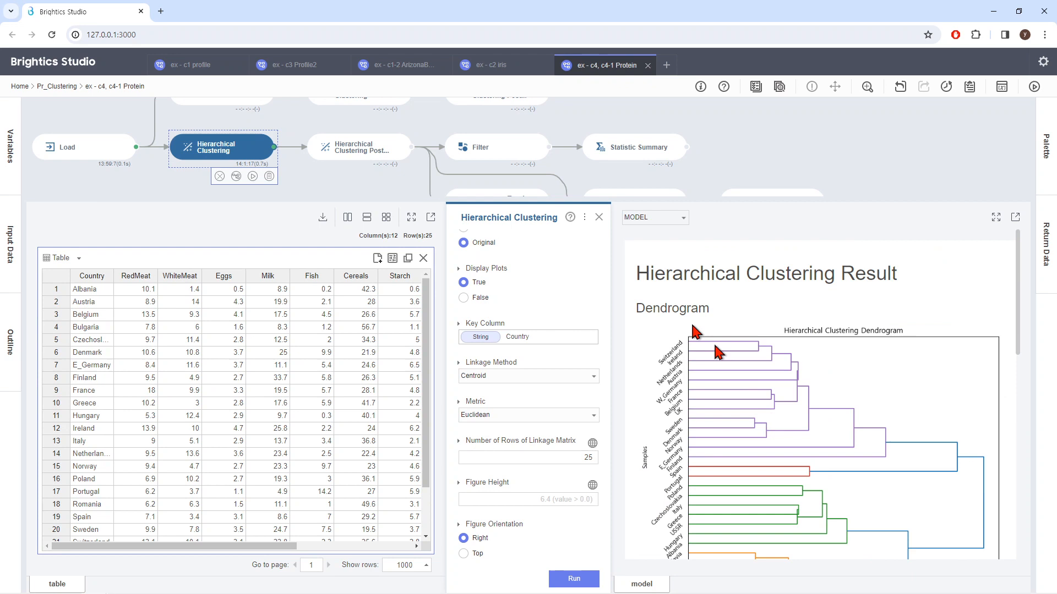
{"action": "left_click", "coordinate": [598, 217]}
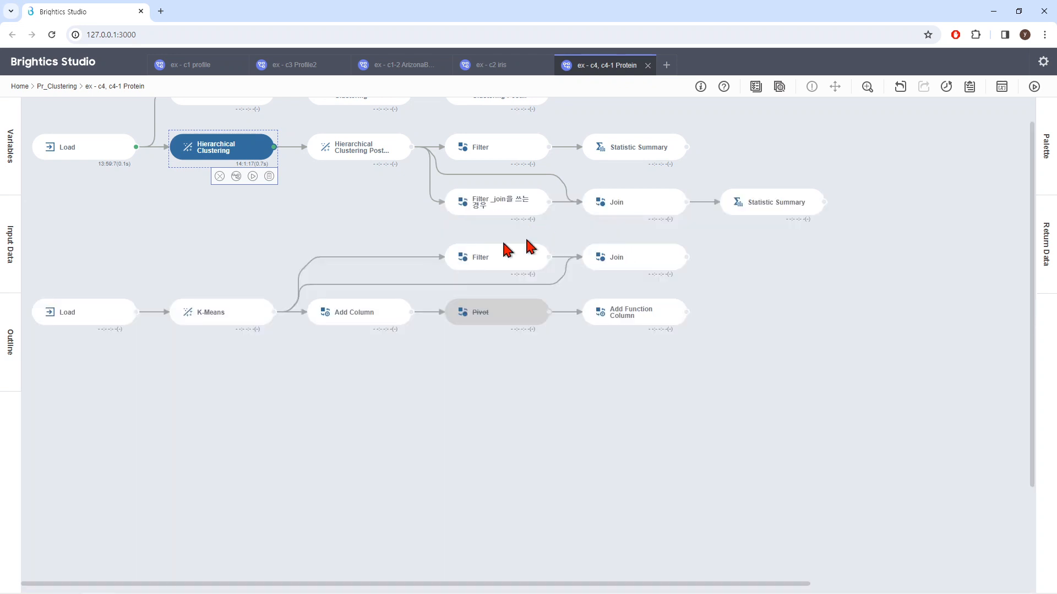
Step: Run the connected Hierarchical Clustering Post Process block and duplicate its output map chart
{"action": "left_click", "coordinate": [374, 158]}
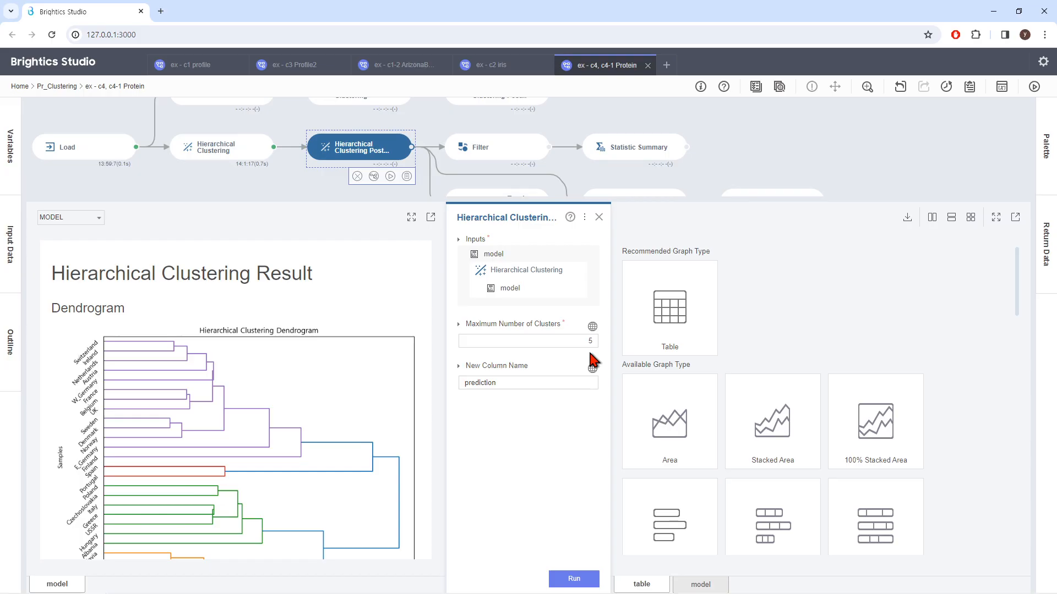
{"action": "left_click", "coordinate": [579, 581]}
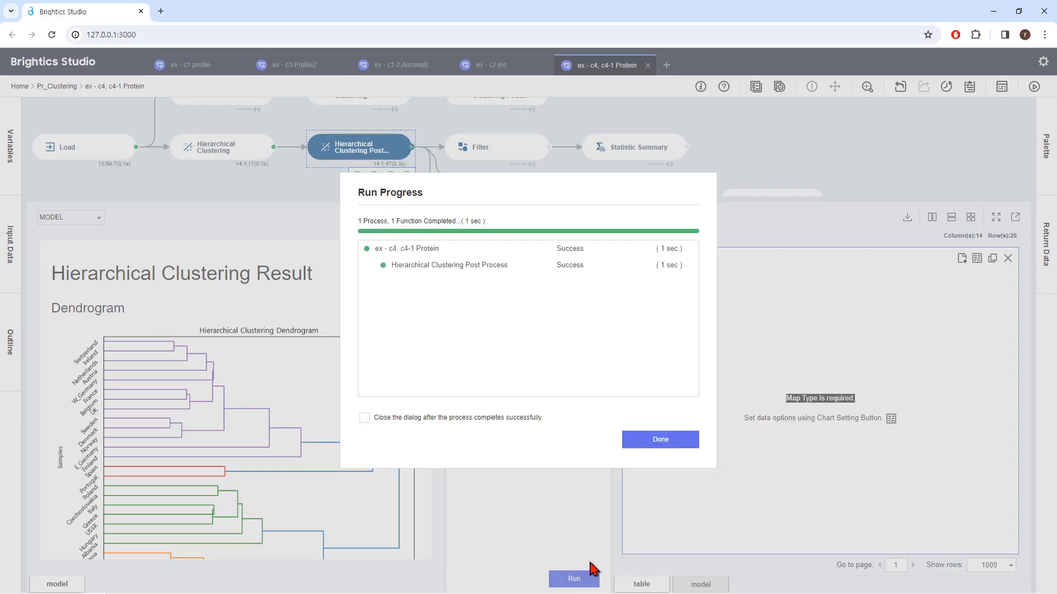
{"action": "left_click", "coordinate": [665, 440]}
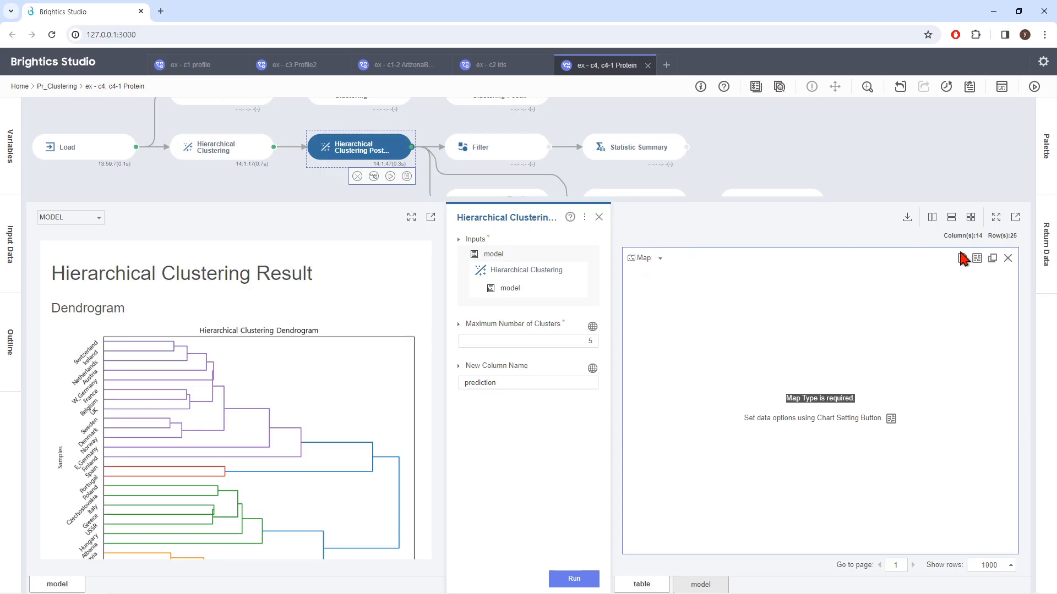
{"action": "left_click", "coordinate": [993, 259]}
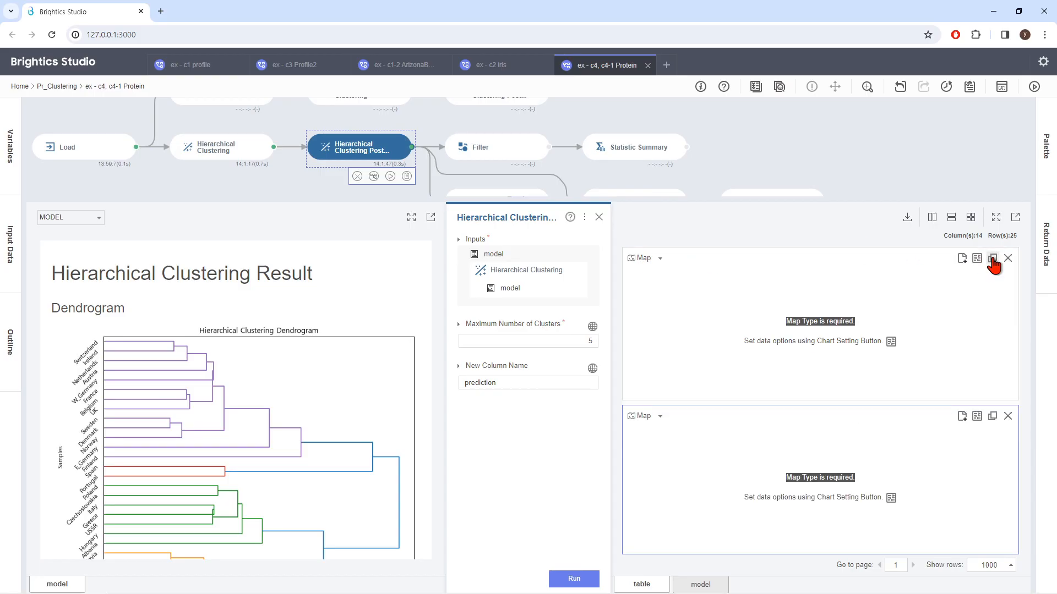
Step: Show the first output chart of Hierarchical Clustering Post Process as a table and examine its prediction column
{"action": "left_click", "coordinate": [647, 268]}
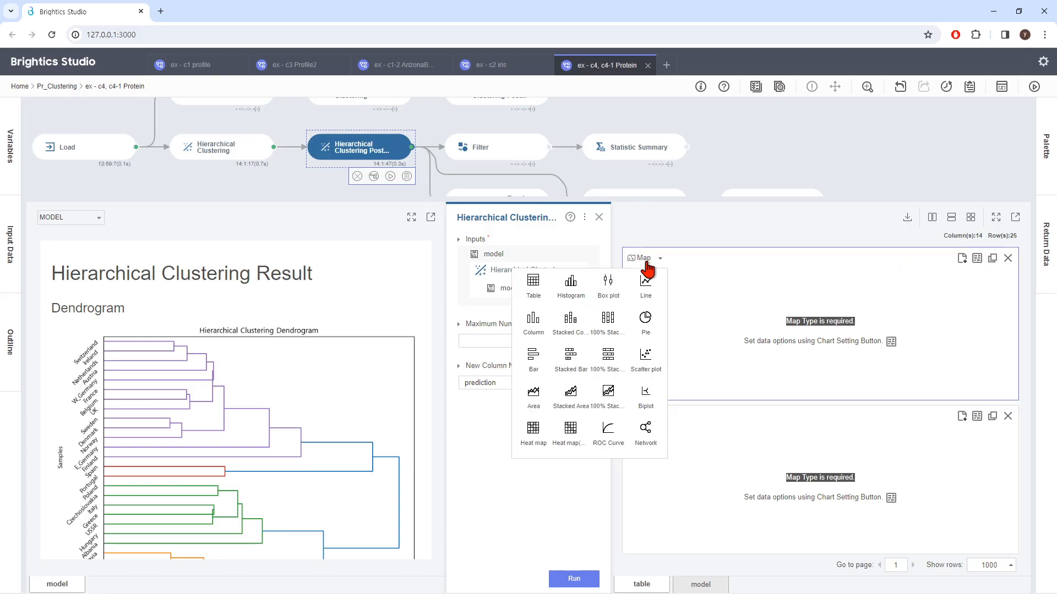
{"action": "left_click", "coordinate": [536, 292]}
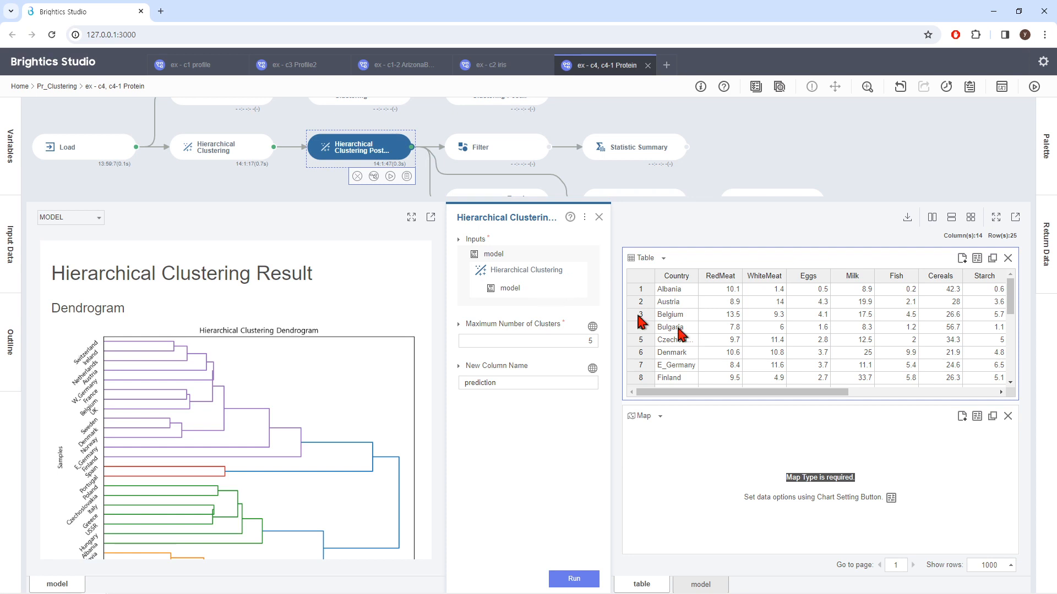
{"action": "left_click_drag", "start_coordinate": [769, 392], "coordinate": [996, 385]}
{"action": "mouse_move", "coordinate": [1012, 300]}
{"action": "left_mouse_down"}
{"action": "mouse_move", "coordinate": [1020, 391]}
{"action": "mouse_move", "coordinate": [1007, 293]}
{"action": "left_mouse_up"}
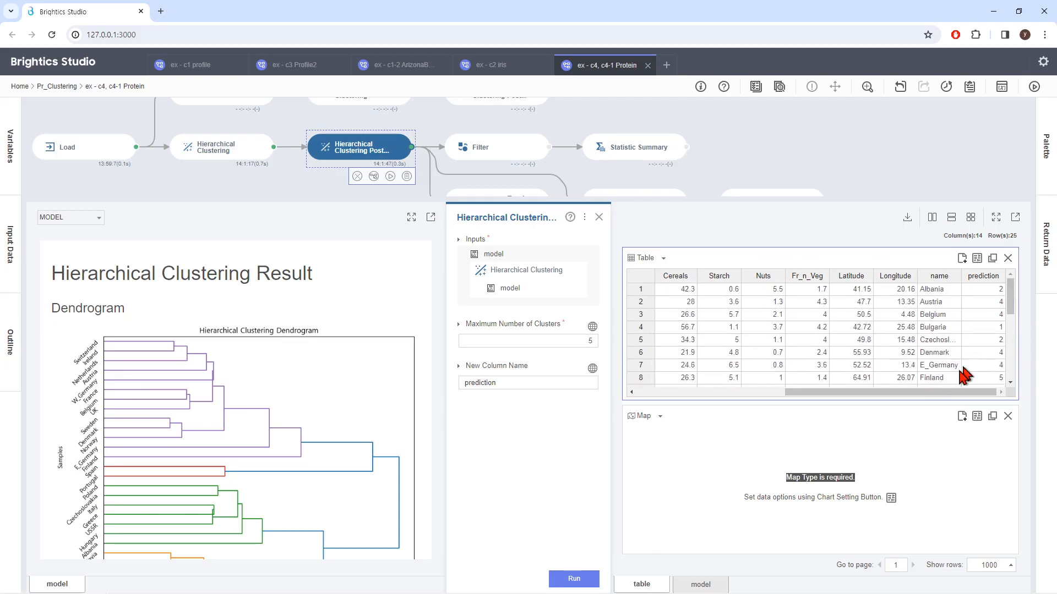
{"action": "left_click_drag", "start_coordinate": [953, 393], "coordinate": [698, 415]}
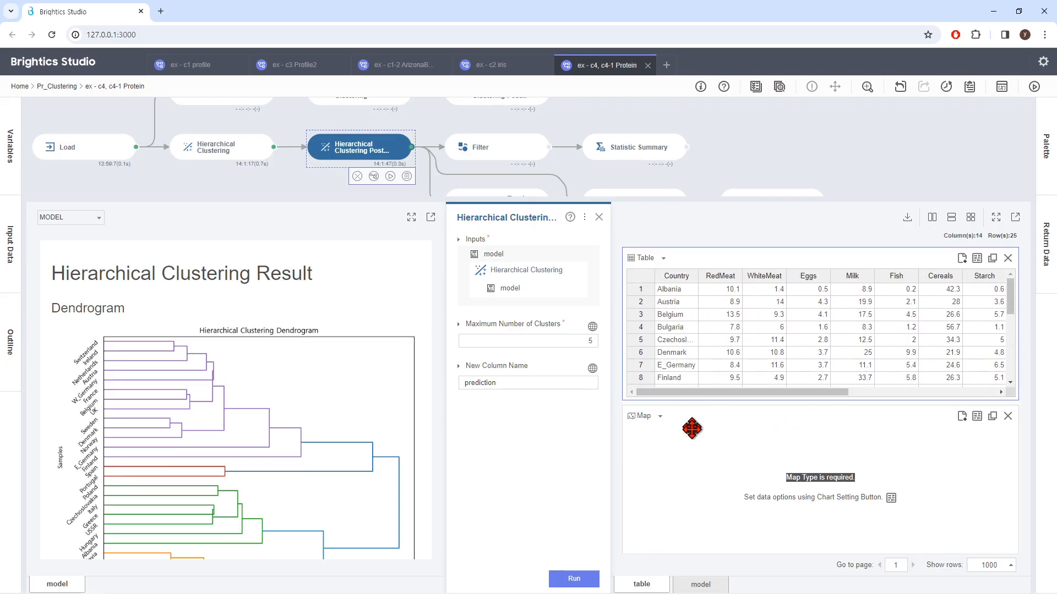
Step: Set the map type of the remaining output map chart to world.json and close its chart settings
{"action": "left_click", "coordinate": [643, 417]}
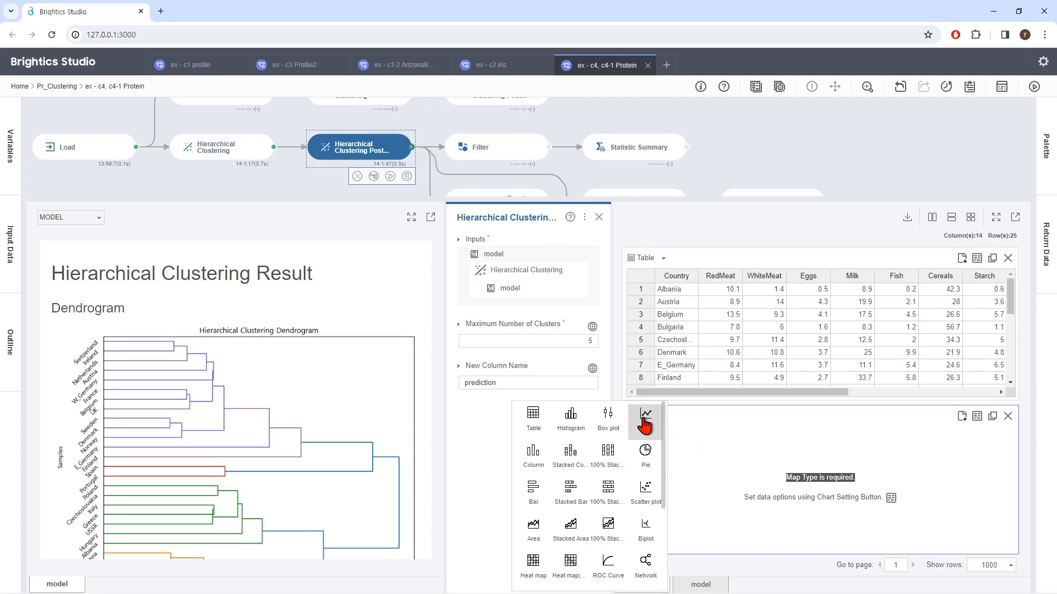
{"action": "left_click", "coordinate": [977, 417]}
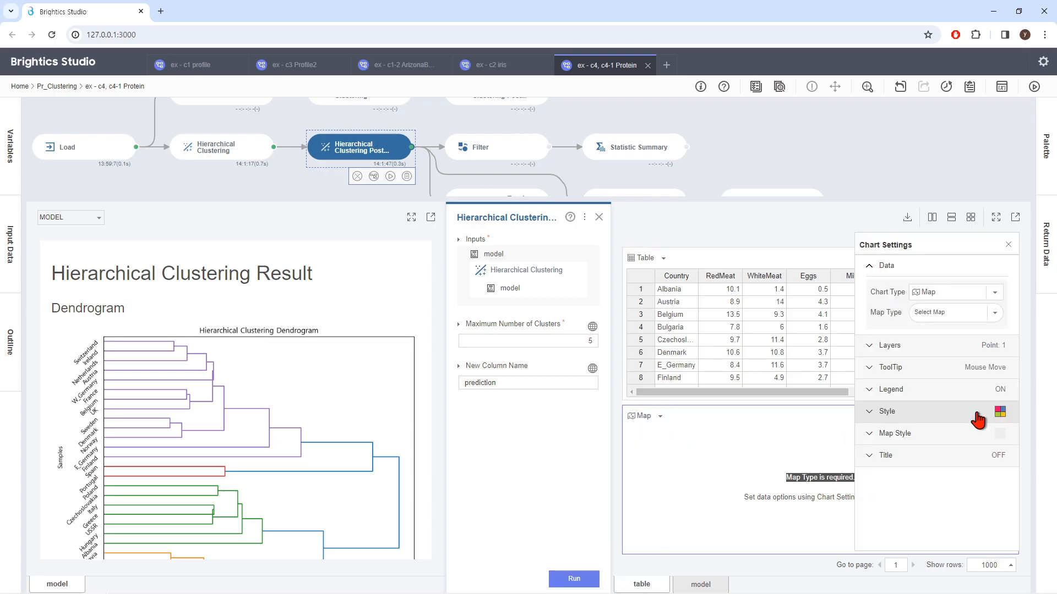
{"action": "left_click", "coordinate": [966, 312]}
{"action": "left_click", "coordinate": [946, 335]}
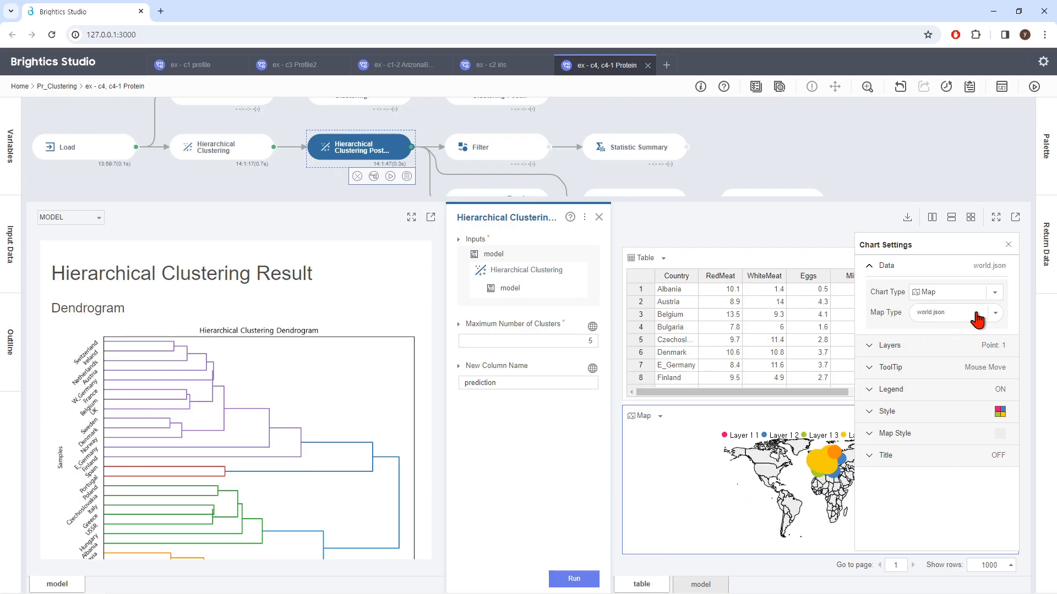
{"action": "left_click", "coordinate": [1008, 244]}
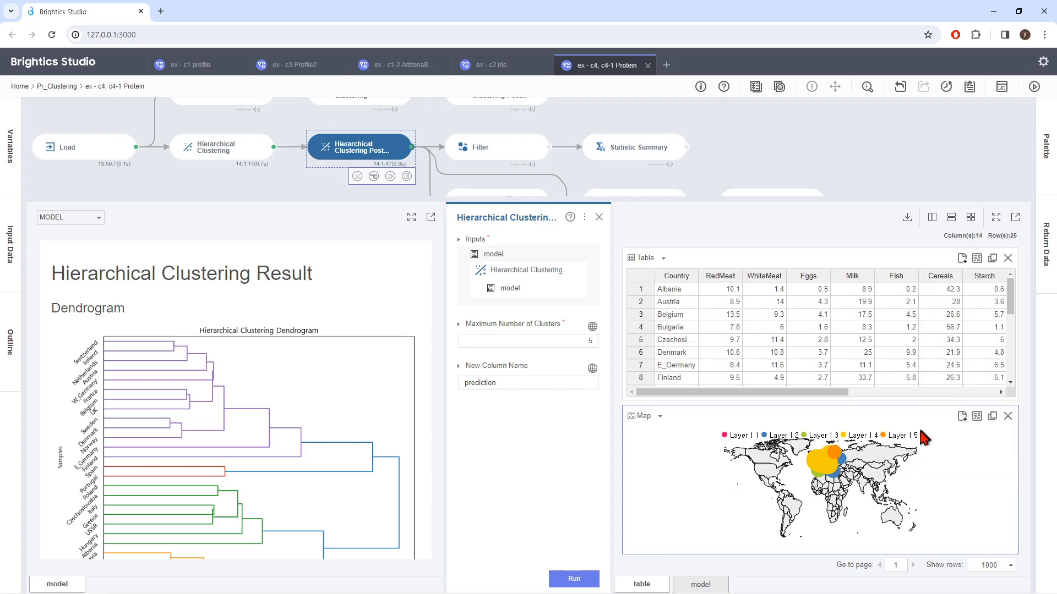
Step: Close the table chart beside the map and inspect the clustered country points across Europe on the enlarged map
{"action": "scroll", "coordinate": [850, 482], "scroll_direction": "up", "scroll_amount": 5}
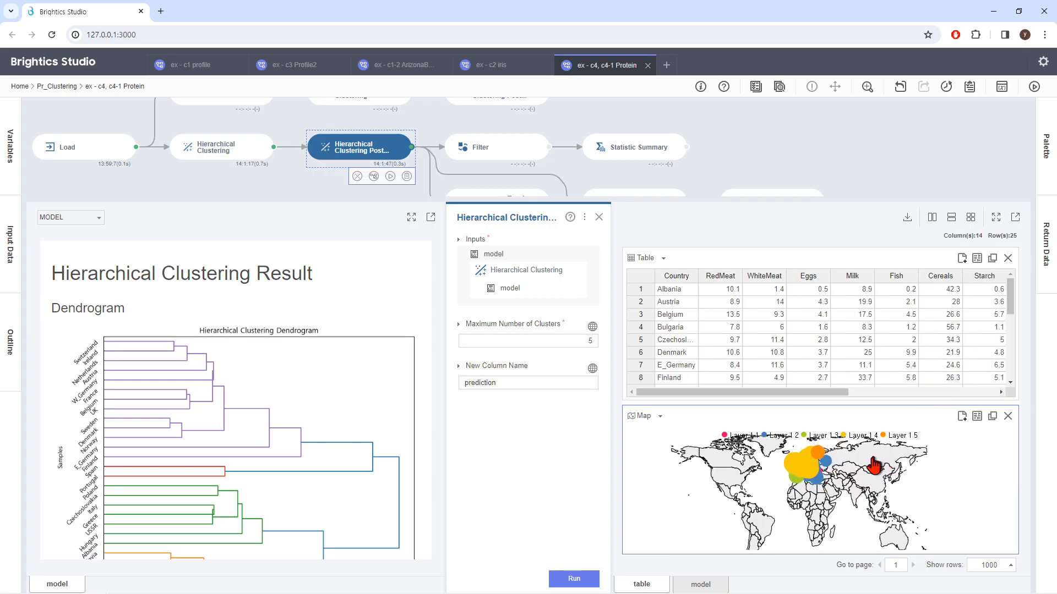
{"action": "scroll", "coordinate": [849, 481], "scroll_direction": "up", "scroll_amount": 4}
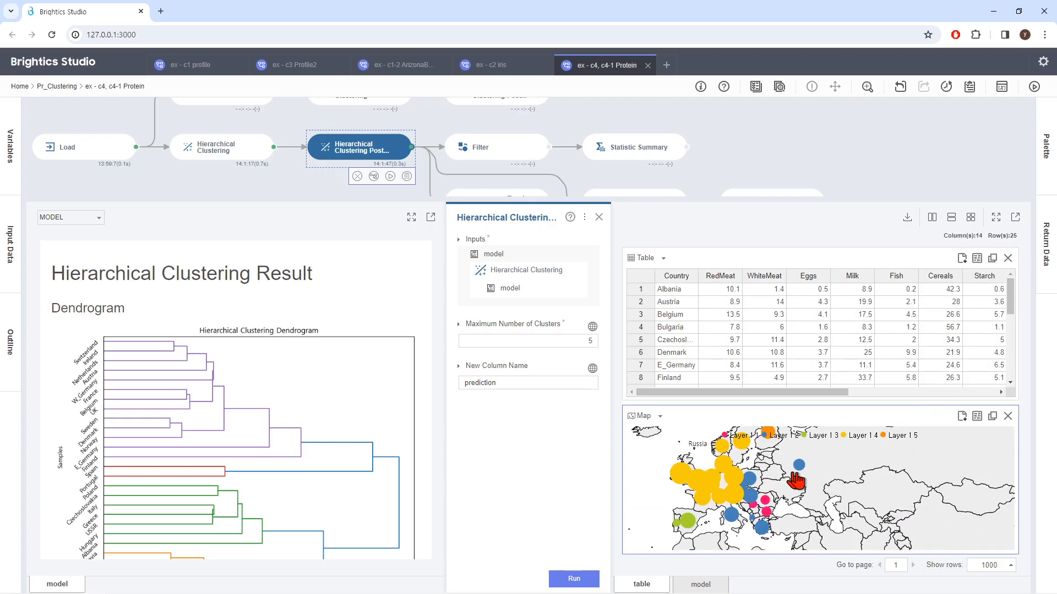
{"action": "left_click", "coordinate": [1008, 258]}
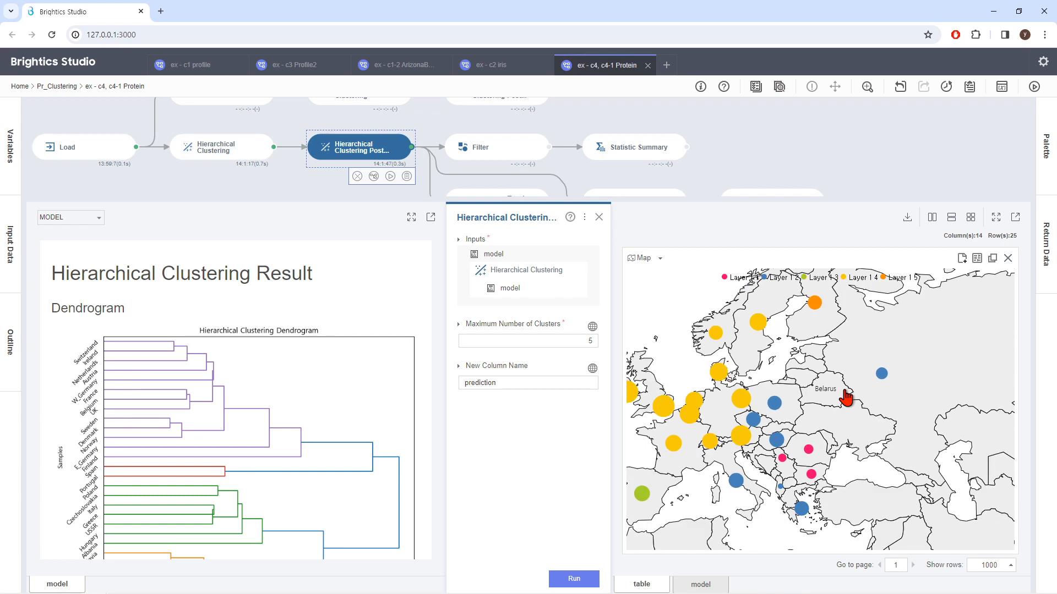
{"action": "scroll", "coordinate": [846, 396], "scroll_direction": "down", "scroll_amount": 2}
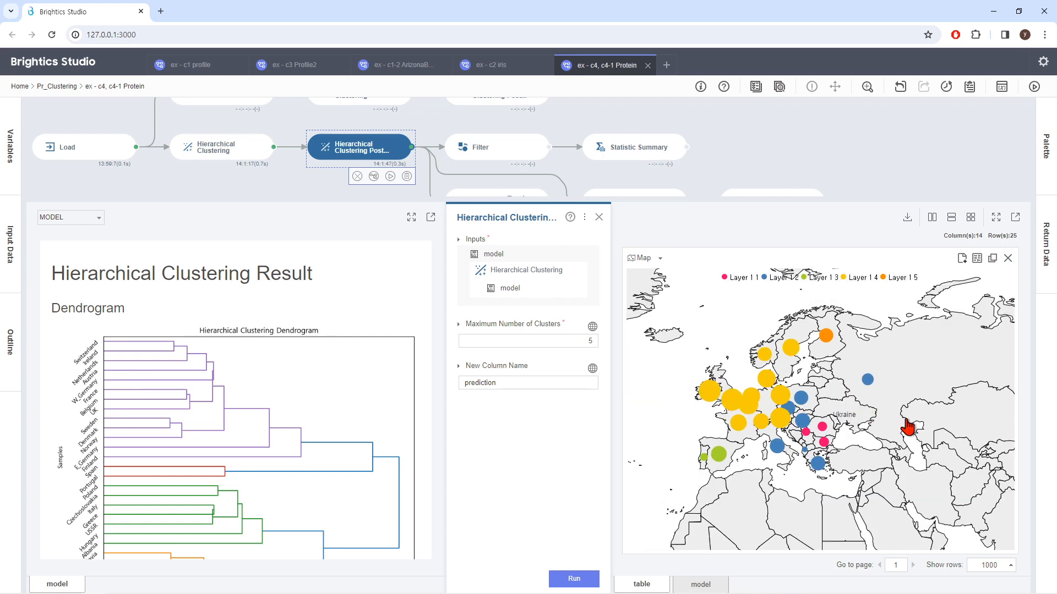
{"action": "left_click_drag", "start_coordinate": [846, 406], "coordinate": [906, 420]}
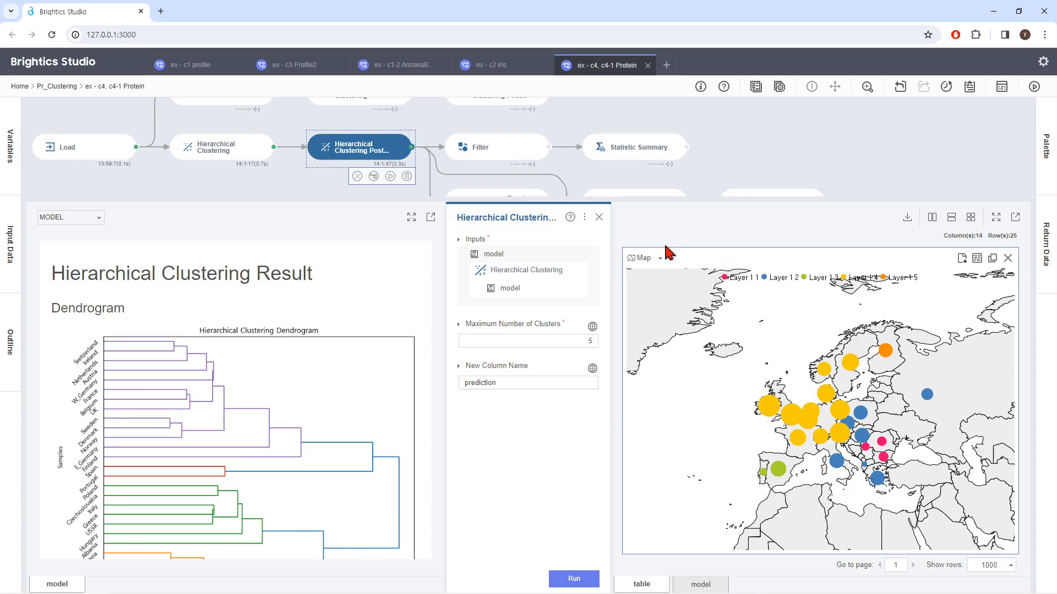
Step: Check the connected Filter block's condition and input chart, returning to Hierarchical Clustering Post Process
{"action": "mouse_move", "coordinate": [485, 146]}
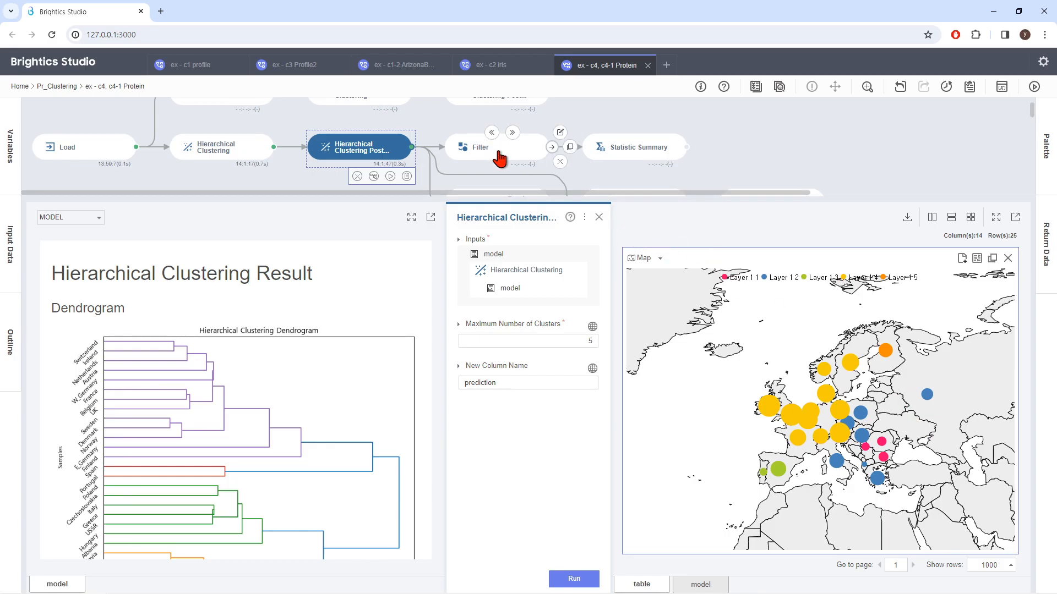
{"action": "left_click", "coordinate": [498, 158]}
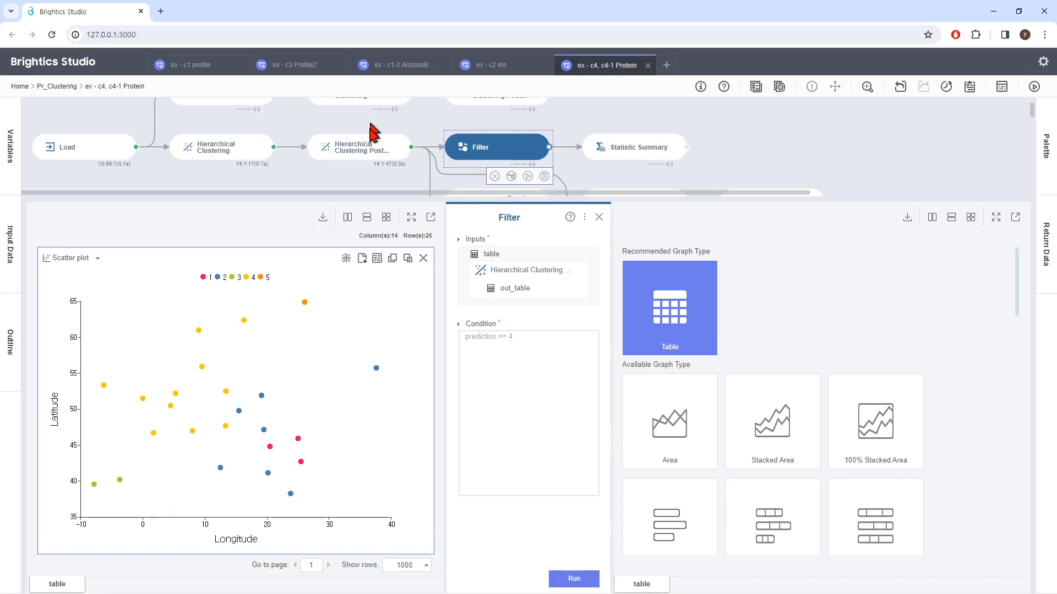
{"action": "left_click", "coordinate": [373, 155]}
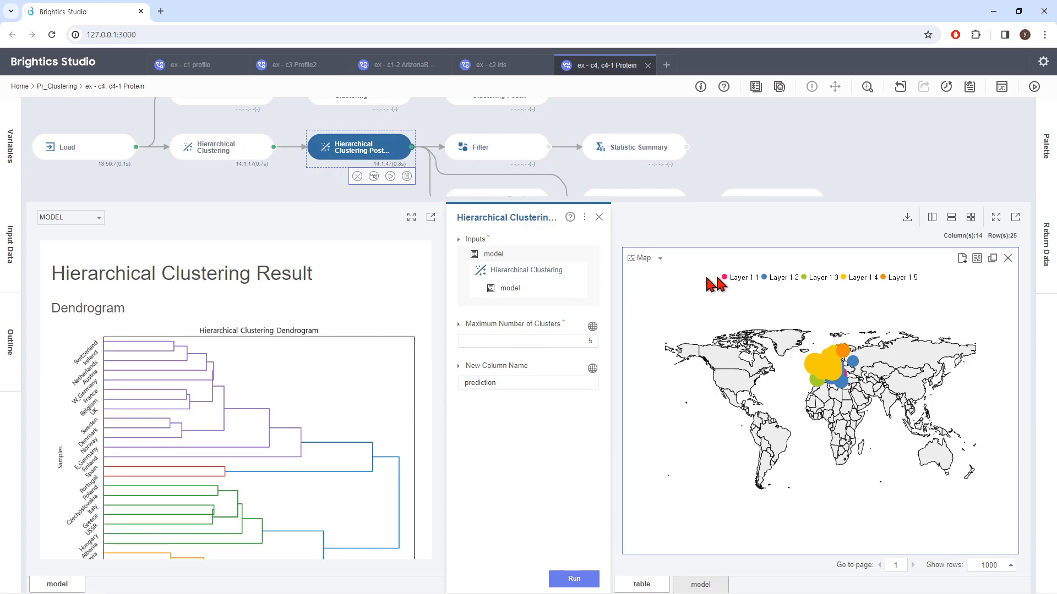
Step: Show the Hierarchical Clustering Post Process output as a table and review the prediction assigned to each country
{"action": "left_click", "coordinate": [648, 265]}
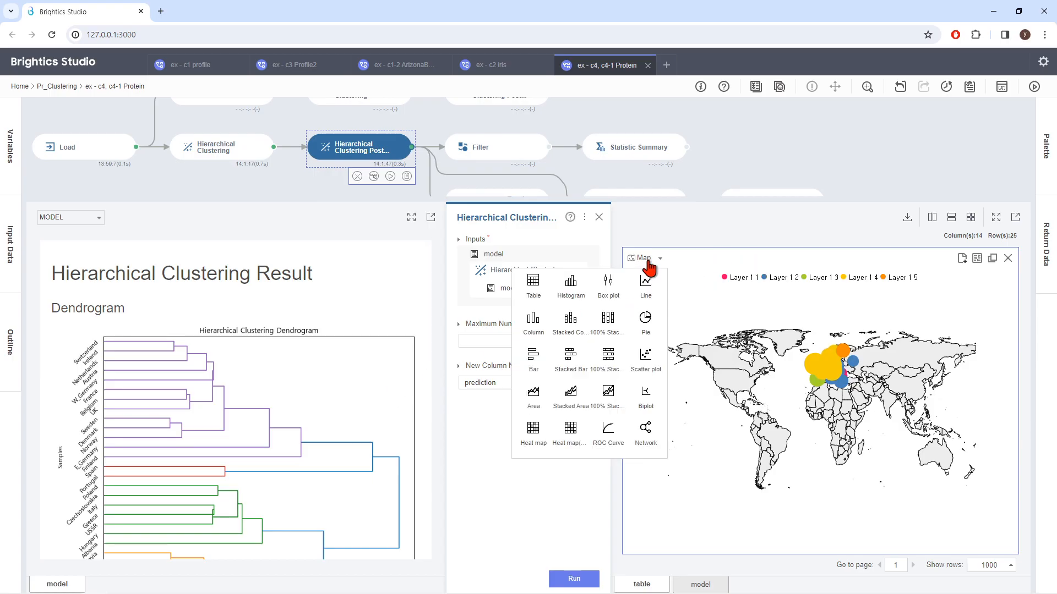
{"action": "left_click", "coordinate": [532, 298]}
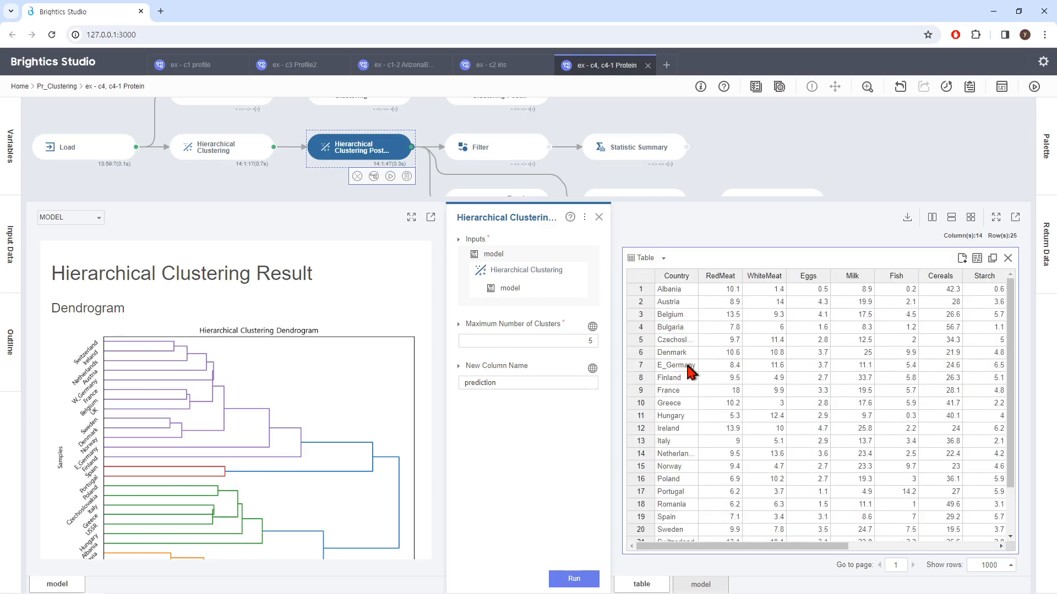
{"action": "scroll", "coordinate": [684, 377], "scroll_direction": "down", "scroll_amount": 2}
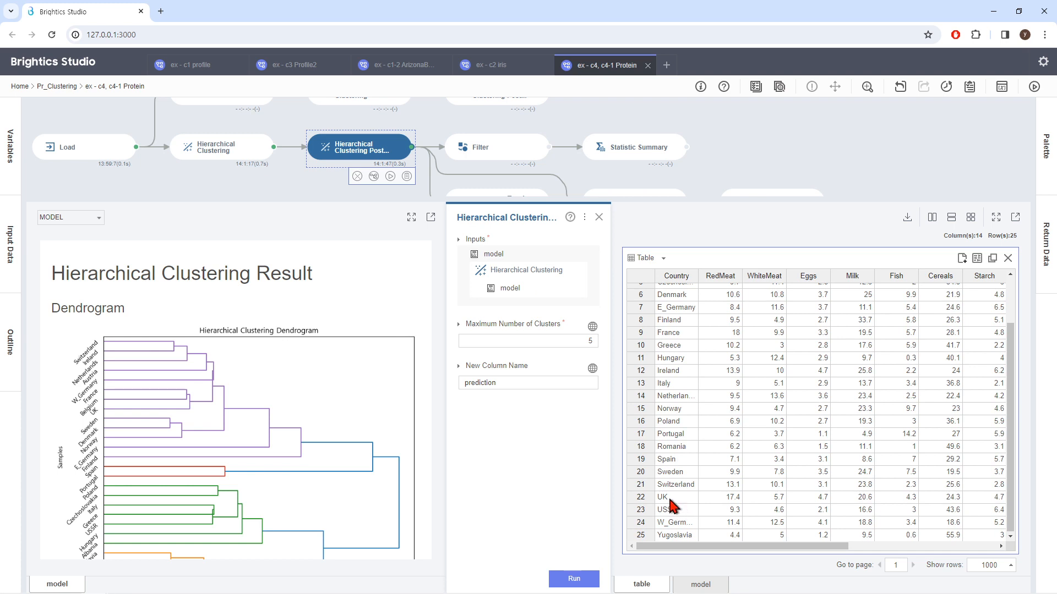
{"action": "left_click_drag", "start_coordinate": [819, 546], "coordinate": [991, 526]}
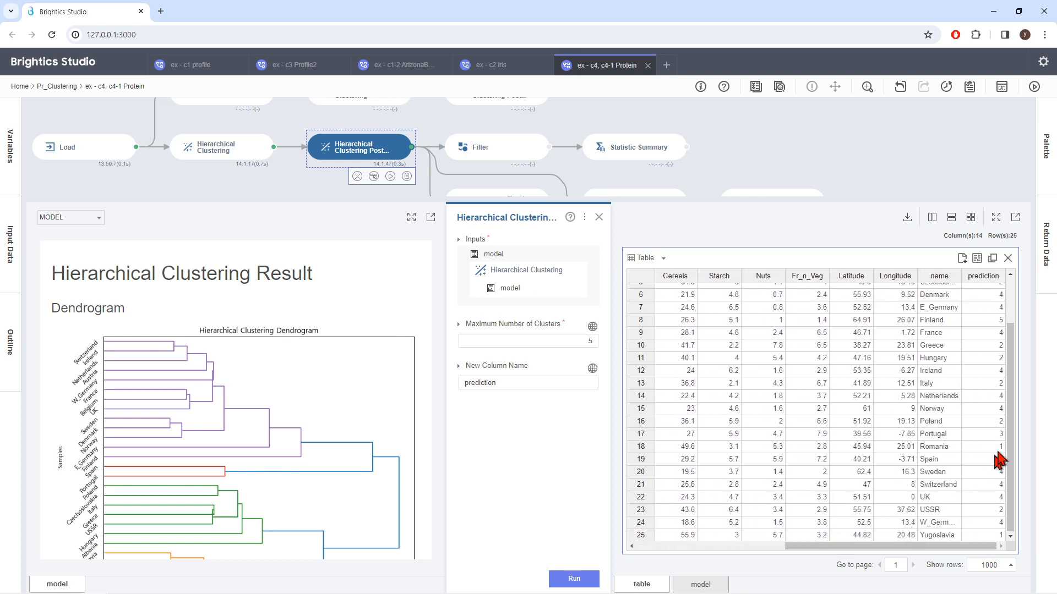
Step: Switch the output back to a map, examine the clusters across Europe and toggle the Layer 1 4 points off and on
{"action": "left_click", "coordinate": [645, 260]}
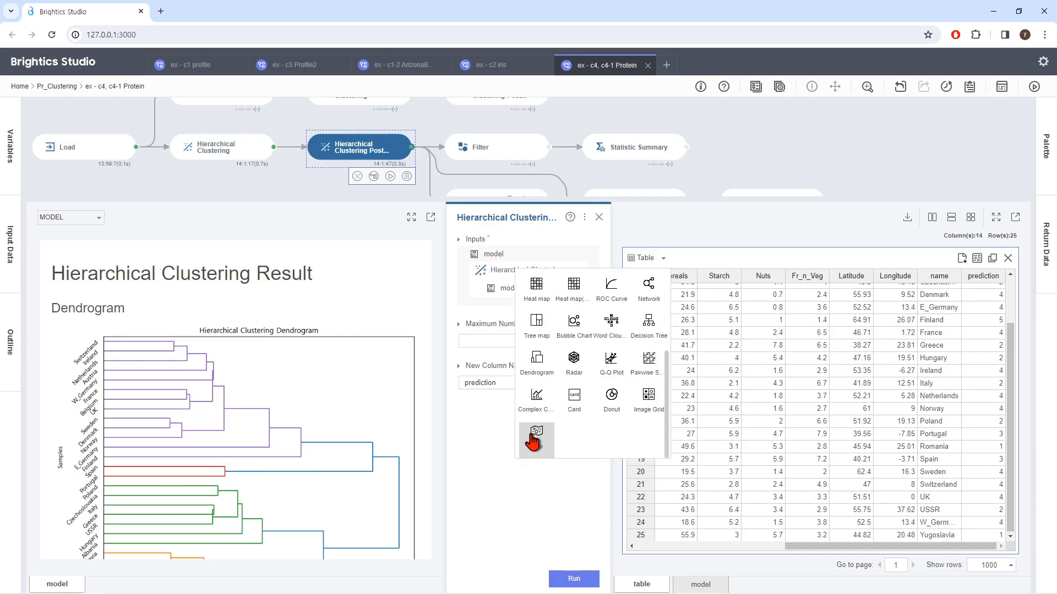
{"action": "left_click", "coordinate": [537, 437]}
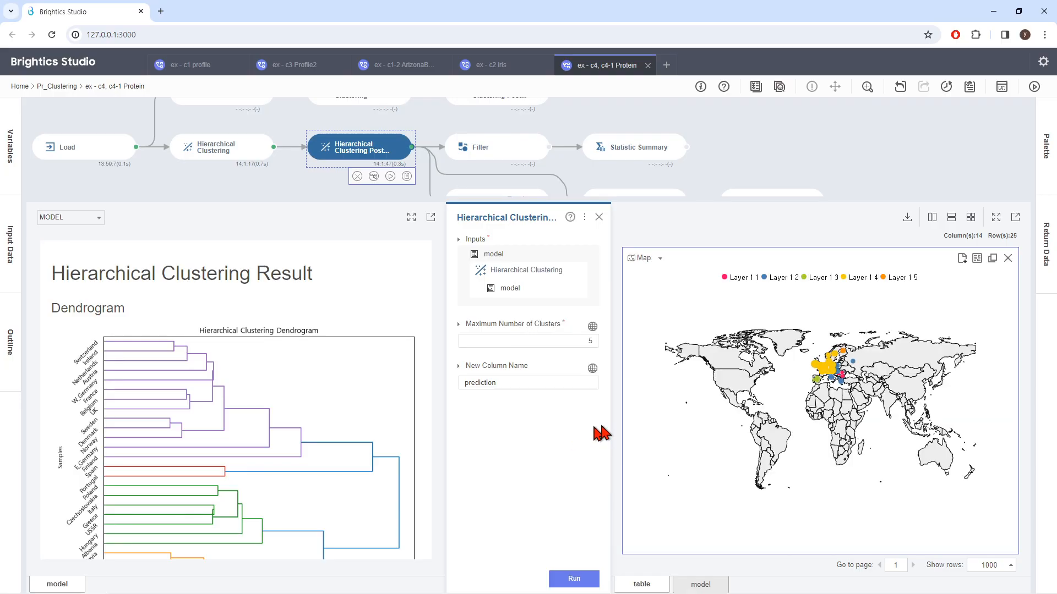
{"action": "scroll", "coordinate": [801, 391], "scroll_direction": "up", "scroll_amount": 3}
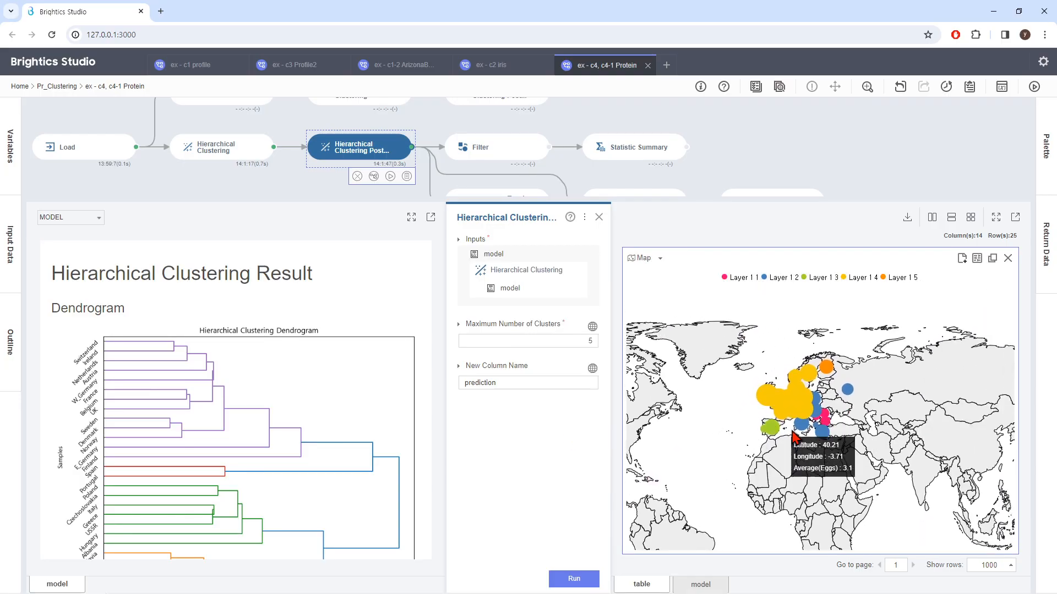
{"action": "left_click_drag", "start_coordinate": [790, 419], "coordinate": [766, 426]}
{"action": "scroll", "coordinate": [762, 430], "scroll_direction": "up", "scroll_amount": 3}
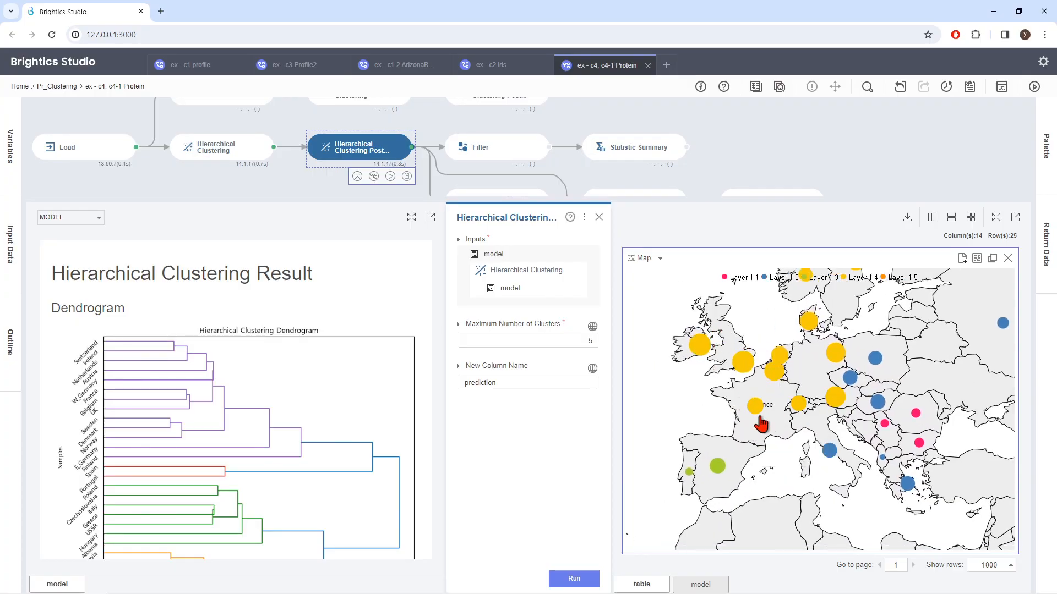
{"action": "mouse_move", "coordinate": [773, 373]}
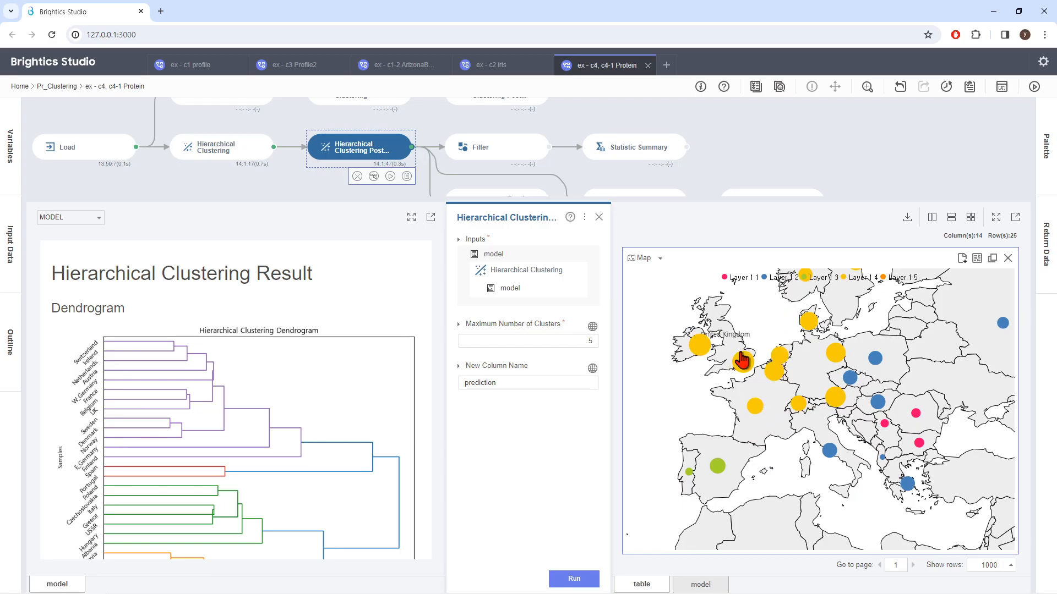
{"action": "left_click", "coordinate": [849, 281]}
{"action": "left_click", "coordinate": [849, 282]}
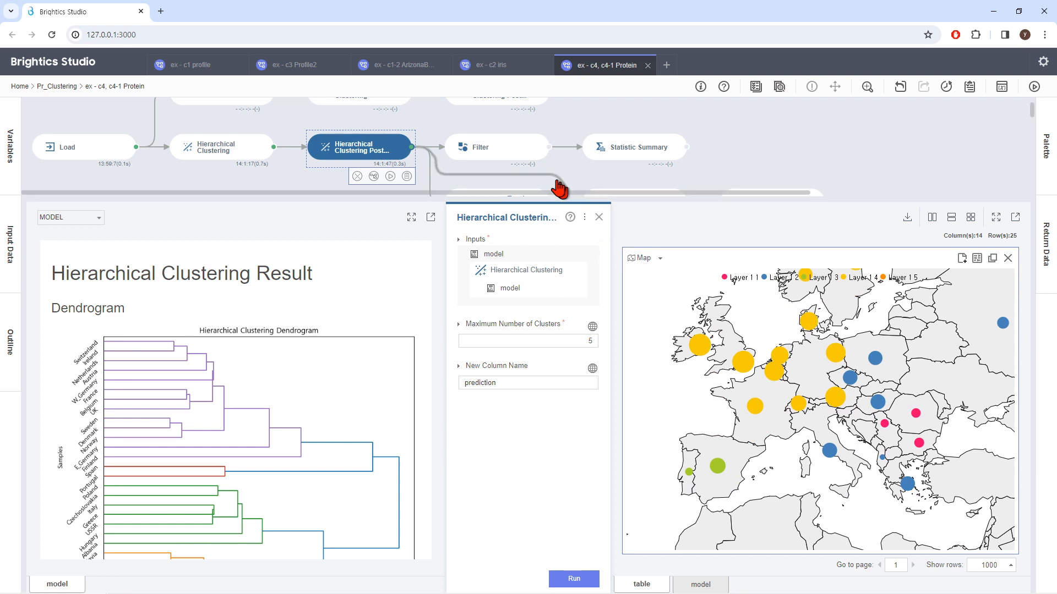
Step: Review the settings of the Filter block and the Statistic Summary block connected to it
{"action": "left_click", "coordinate": [519, 164]}
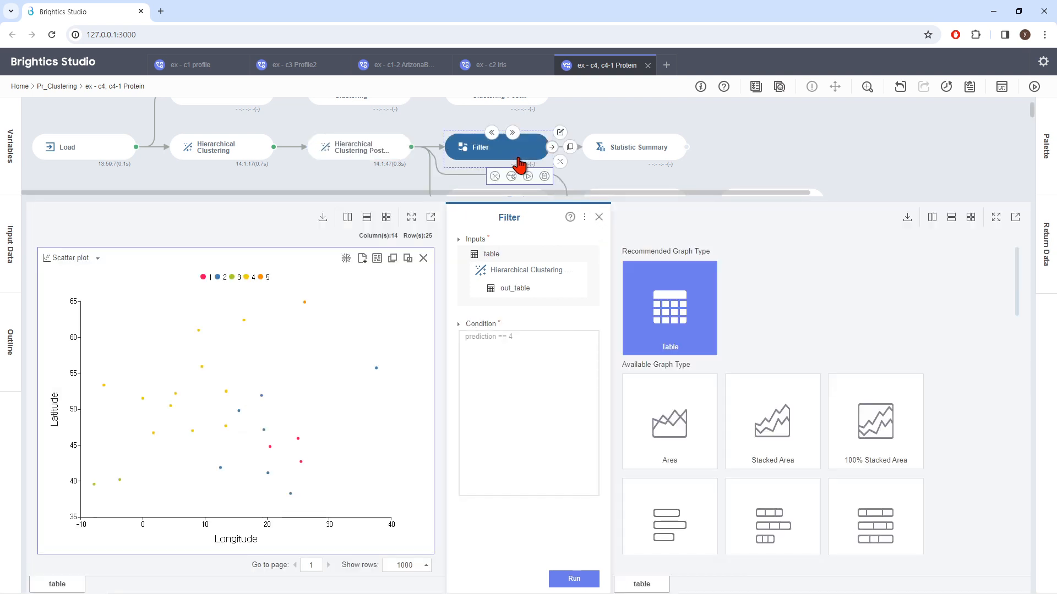
{"action": "left_click", "coordinate": [599, 221]}
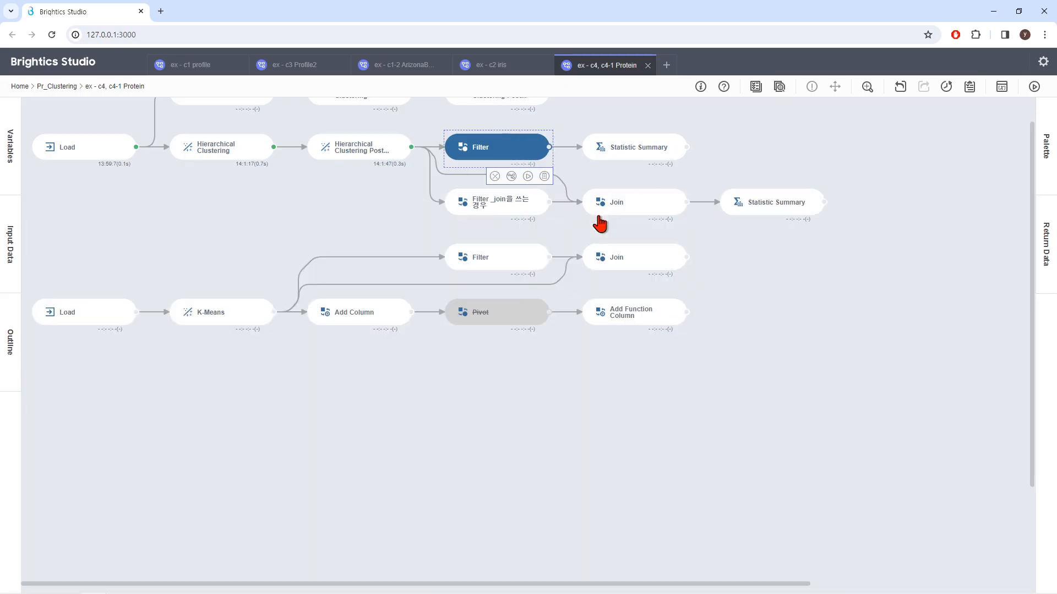
{"action": "left_click", "coordinate": [624, 153]}
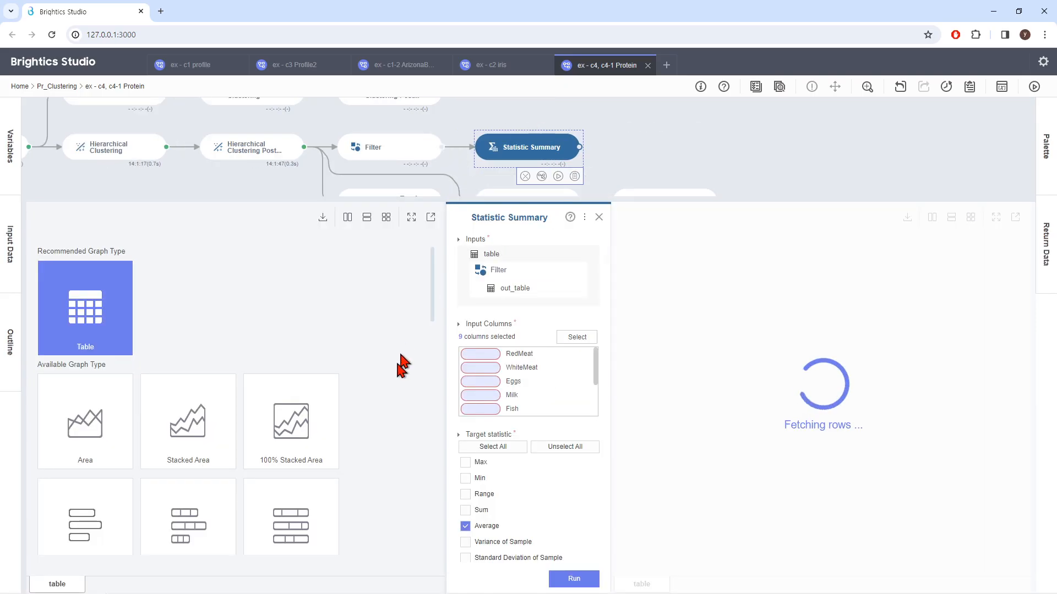
Step: Run the Filter block with the condition prediction == 4 and check the prediction column of its output table
{"action": "left_click", "coordinate": [391, 154]}
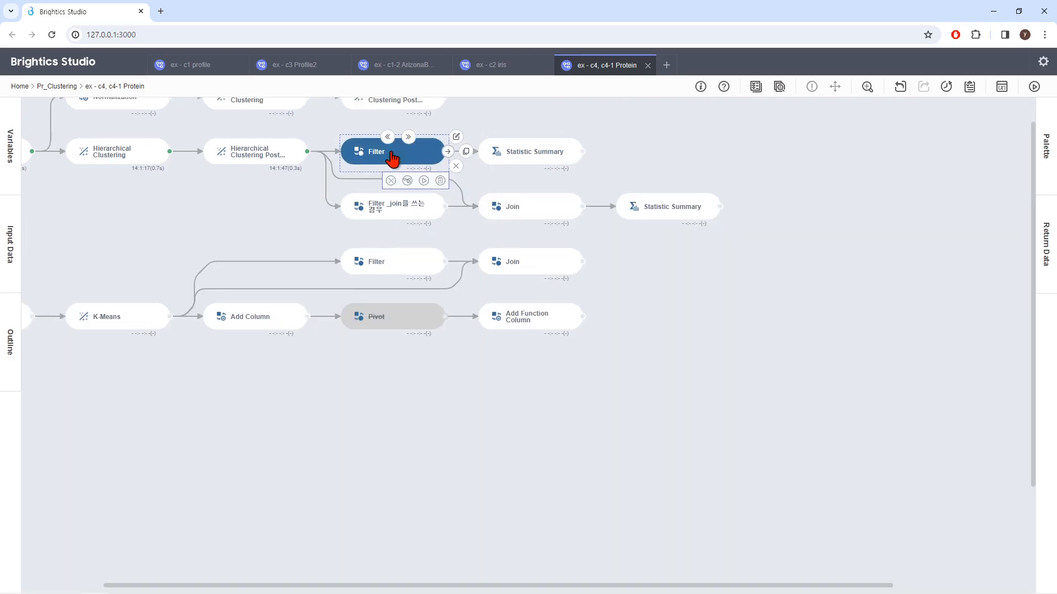
{"action": "left_click", "coordinate": [528, 210]}
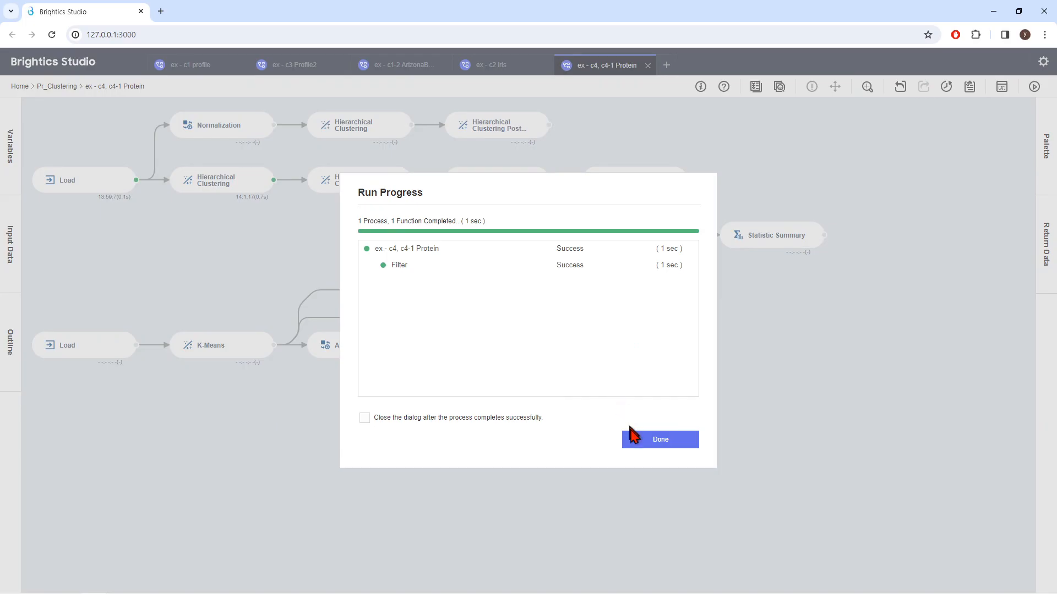
{"action": "left_click", "coordinate": [656, 447]}
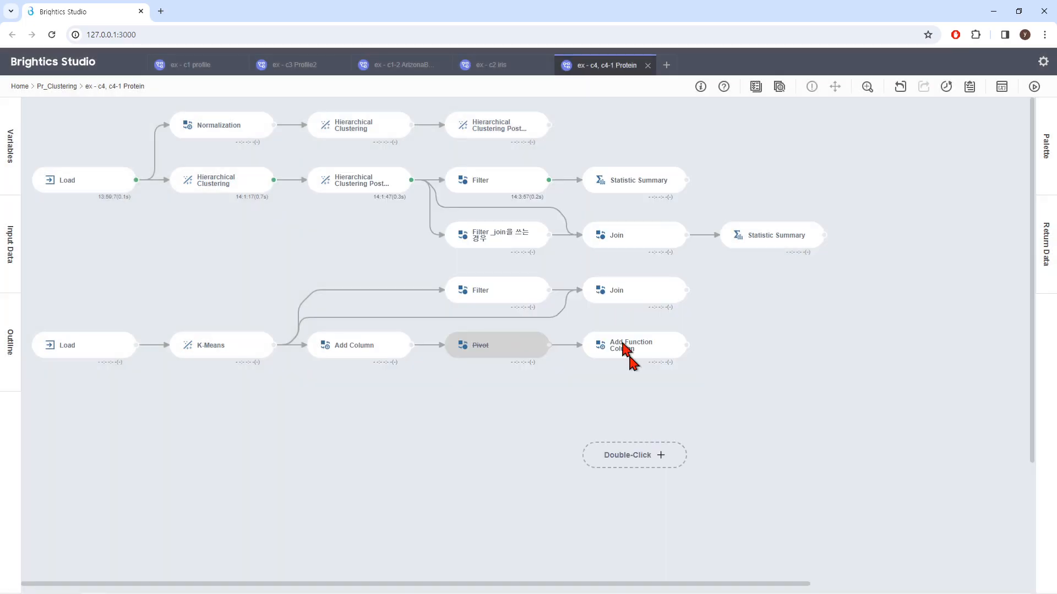
{"action": "left_click", "coordinate": [528, 183]}
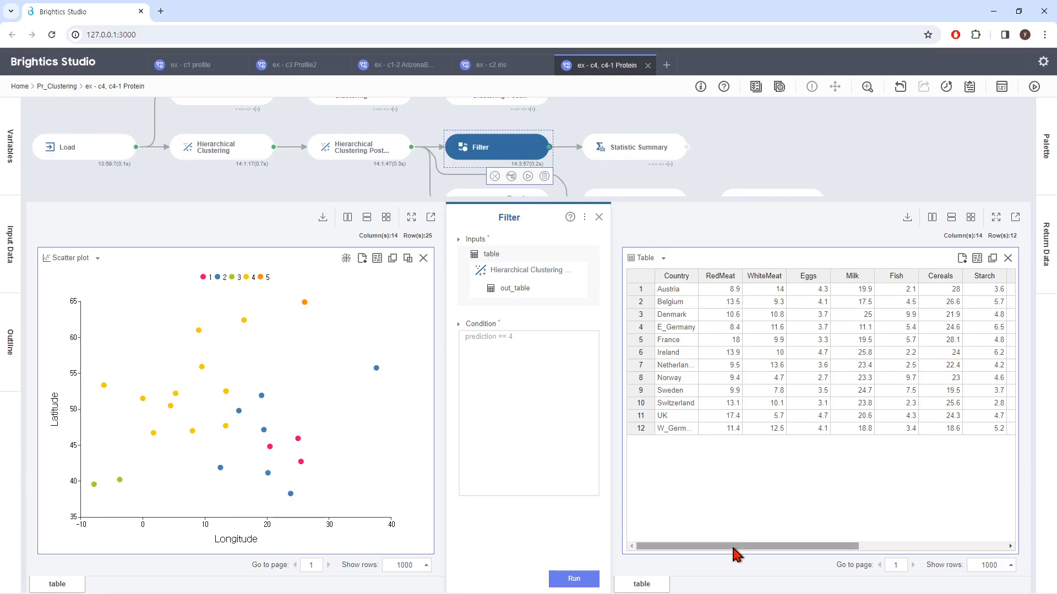
{"action": "left_click_drag", "start_coordinate": [734, 548], "coordinate": [979, 503]}
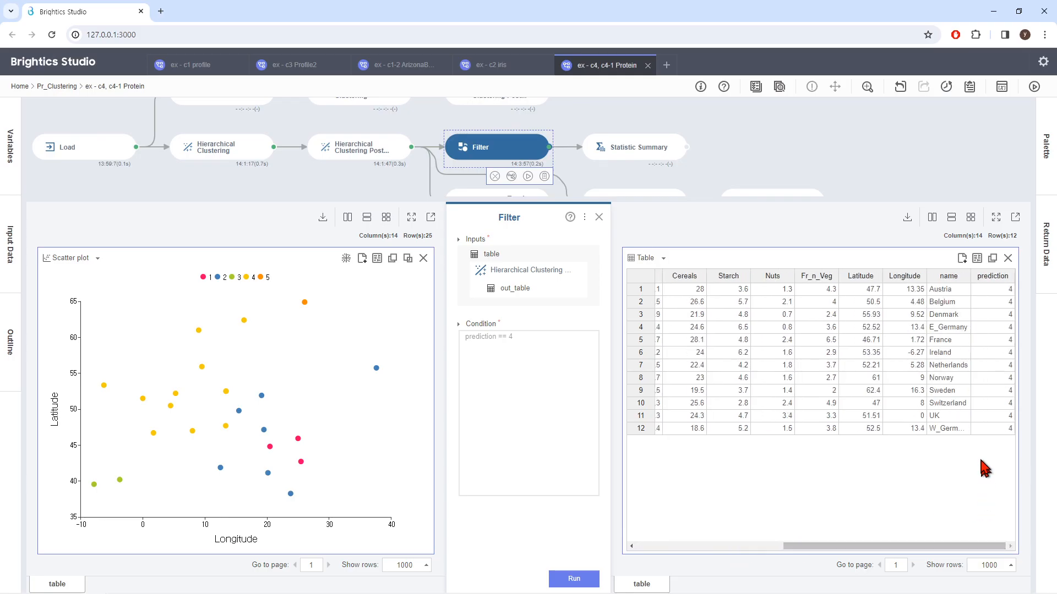
Step: Run the Statistic Summary block after the Filter to compute the Average of the nine selected food columns
{"action": "left_click", "coordinate": [628, 162]}
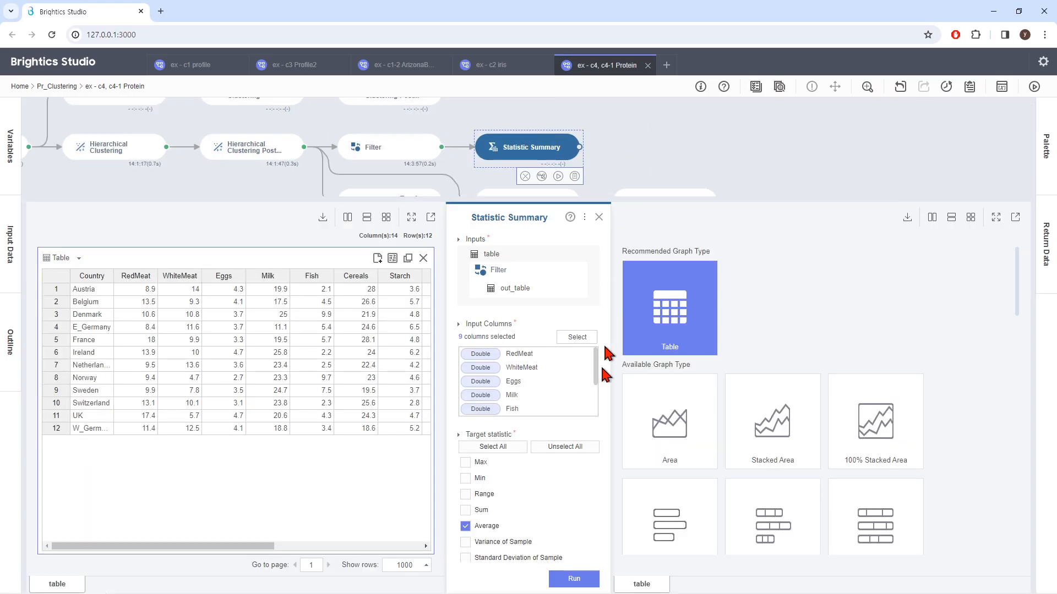
{"action": "left_click", "coordinate": [574, 579]}
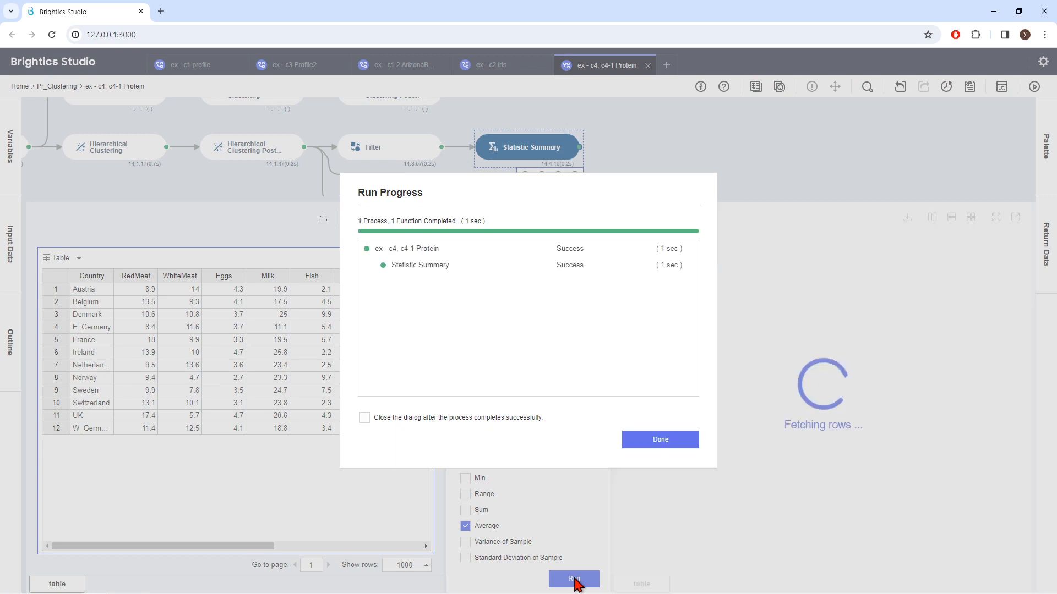
{"action": "left_click", "coordinate": [660, 441]}
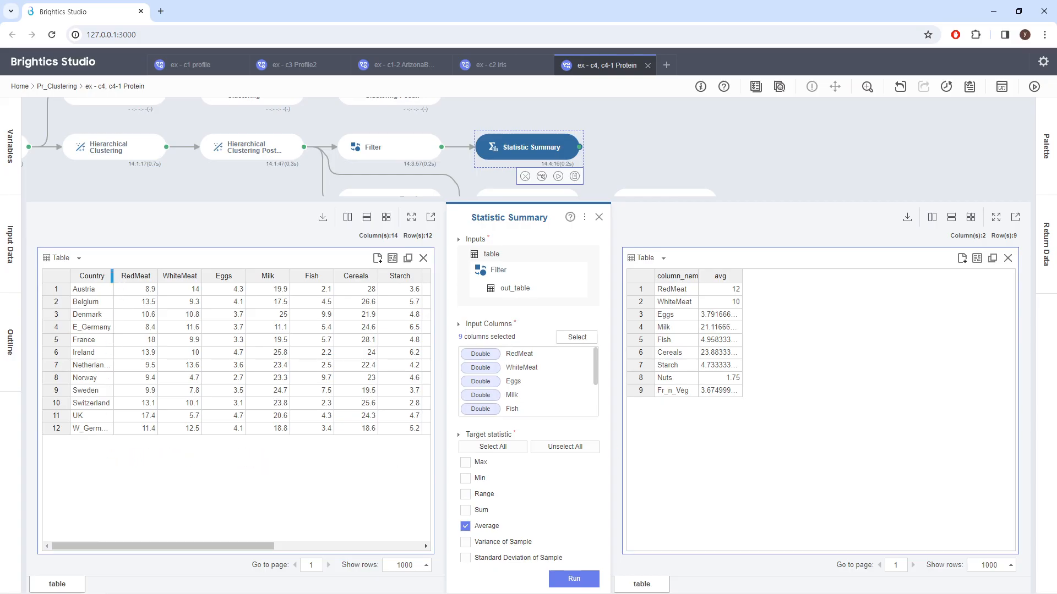
Step: Widen the Country column of the input table, then sort the summary output by avg in descending order and widen that column
{"action": "left_click_drag", "start_coordinate": [112, 276], "coordinate": [132, 276]}
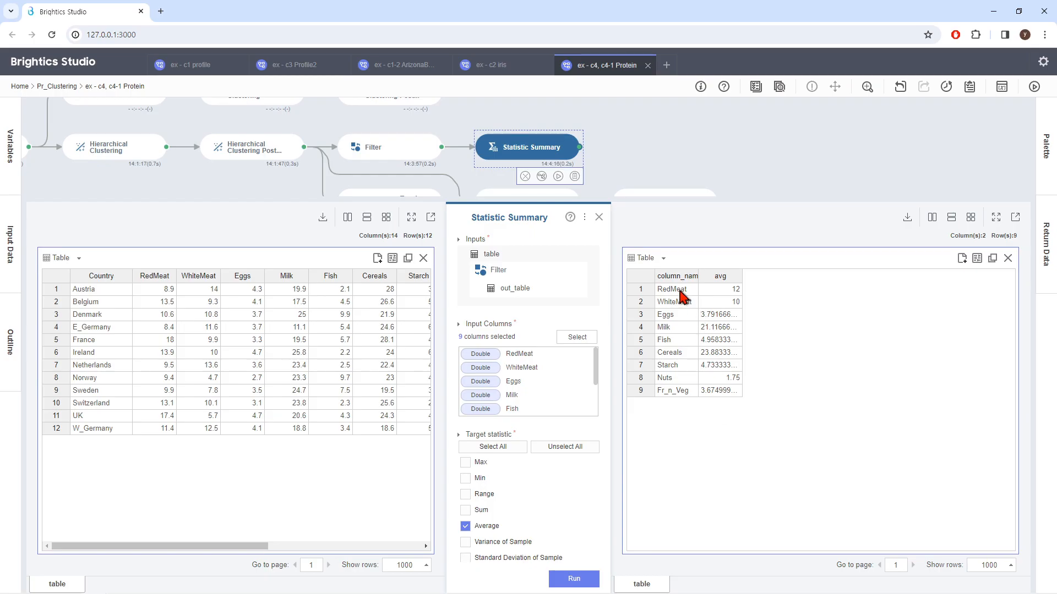
{"action": "left_click", "coordinate": [720, 276]}
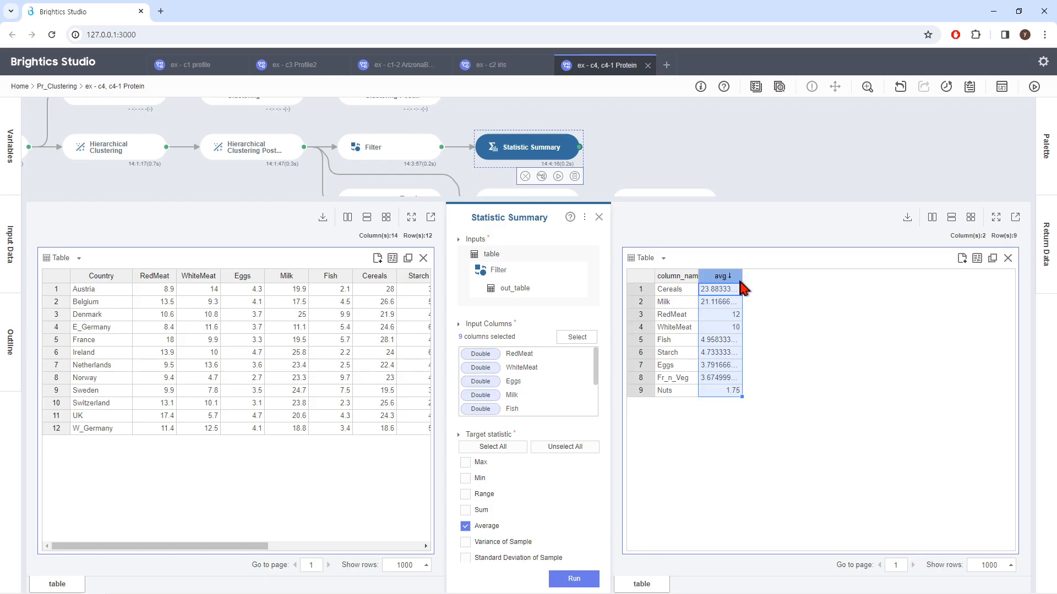
{"action": "left_click_drag", "start_coordinate": [743, 279], "coordinate": [769, 277]}
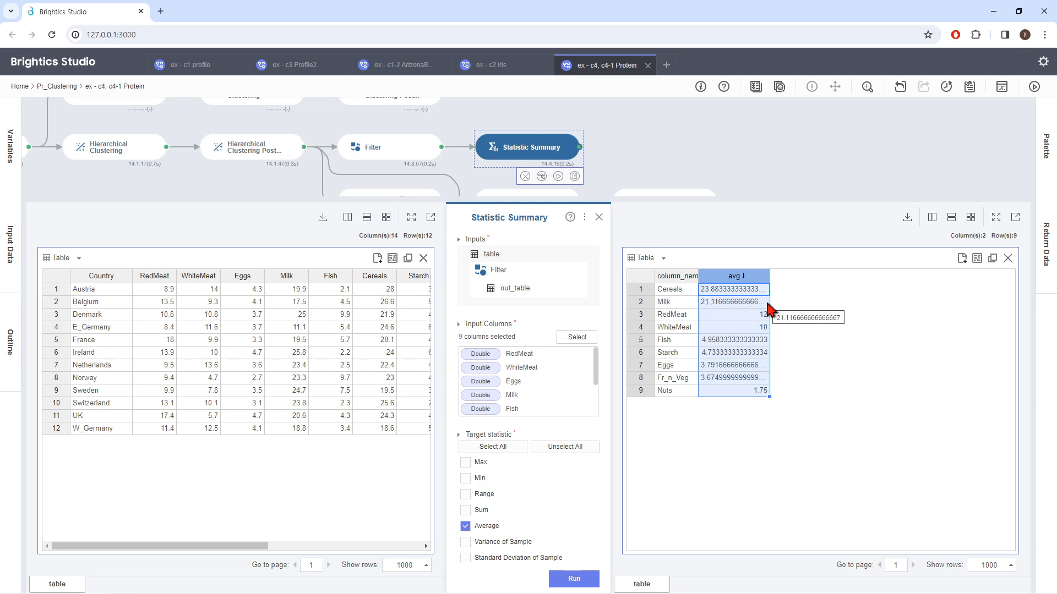
{"action": "left_click", "coordinate": [805, 331]}
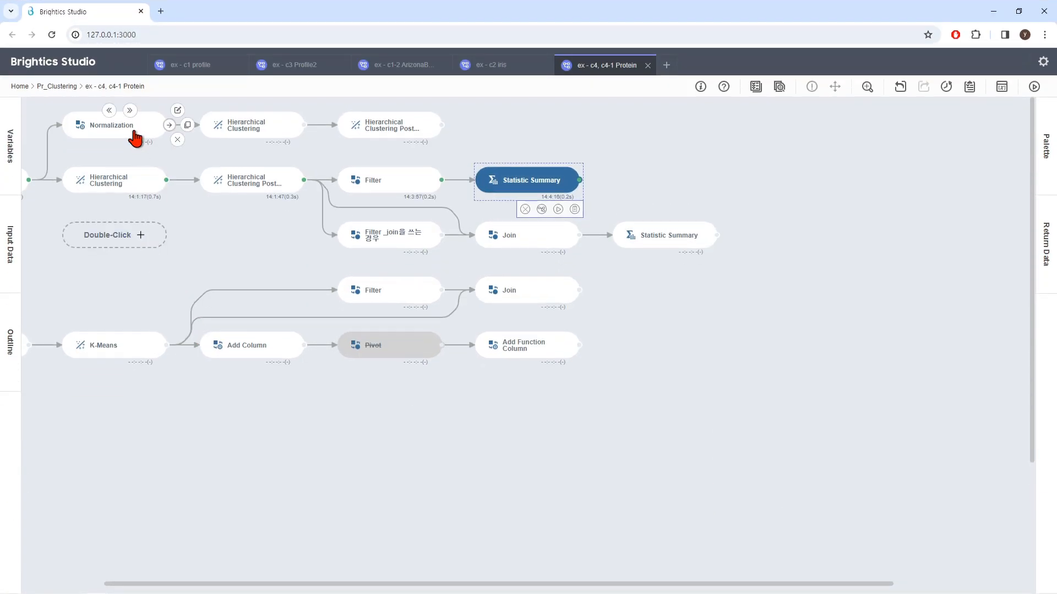
Step: Review the Normalization block's settings, then run it together with the Hierarchical Clustering and Post Process blocks on its branch
{"action": "left_click", "coordinate": [135, 137]}
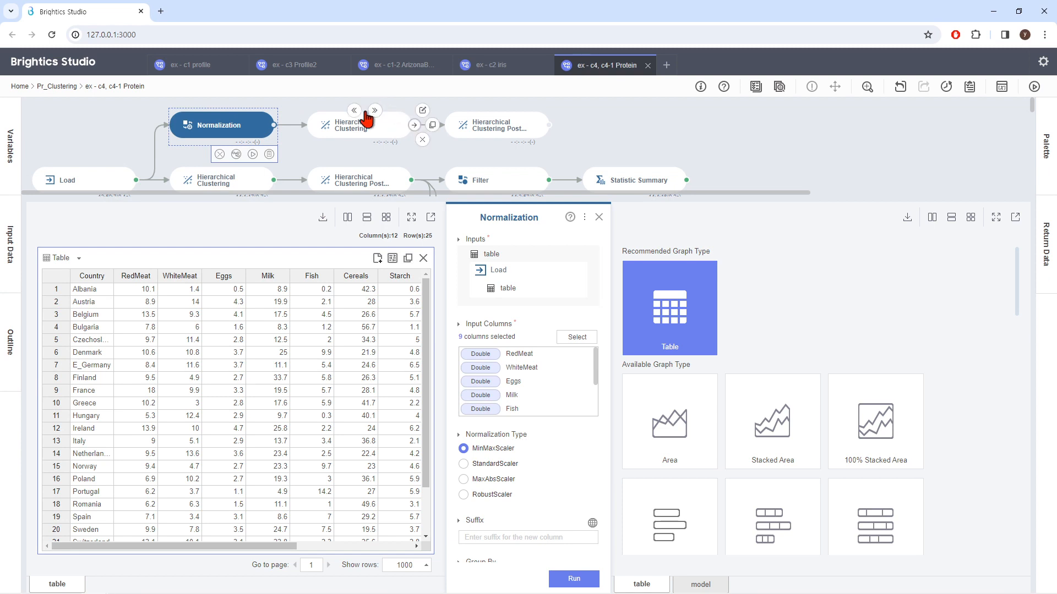
{"action": "left_click", "coordinate": [439, 135]}
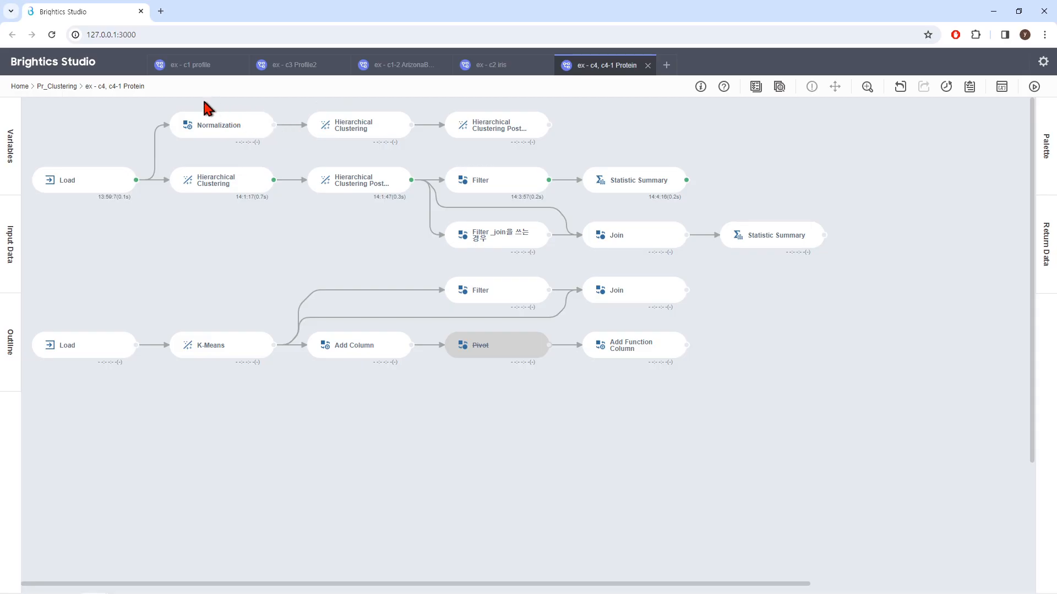
{"action": "left_click_drag", "start_coordinate": [211, 107], "coordinate": [542, 165]}
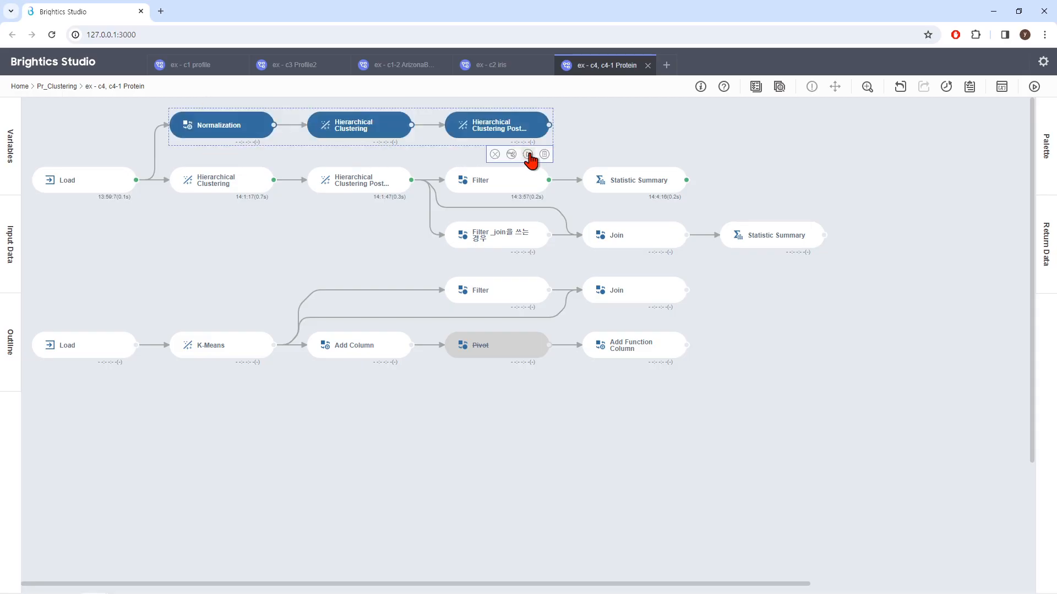
{"action": "left_click", "coordinate": [528, 154]}
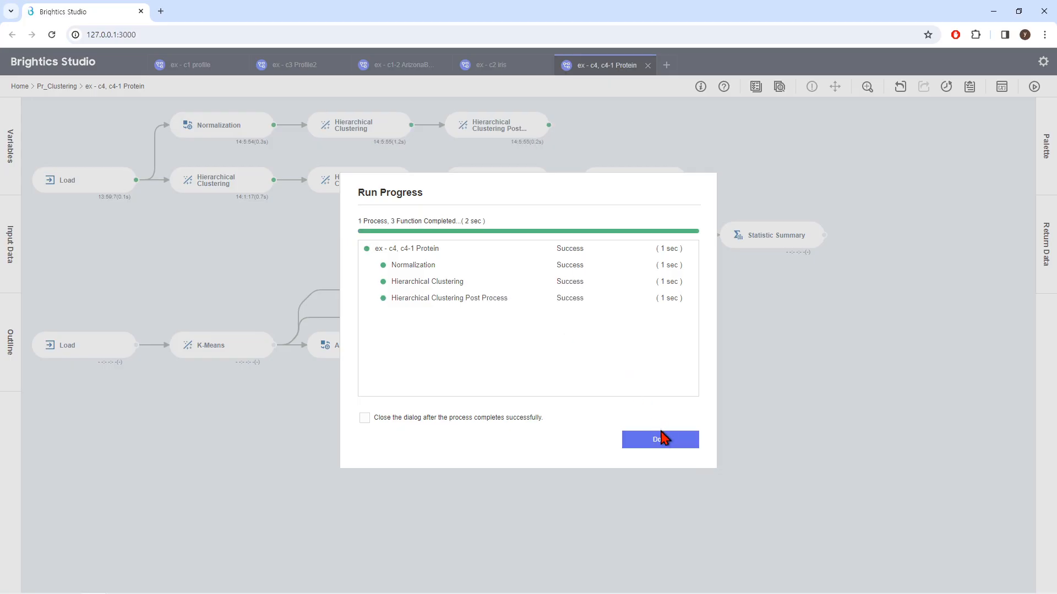
{"action": "left_click", "coordinate": [660, 440]}
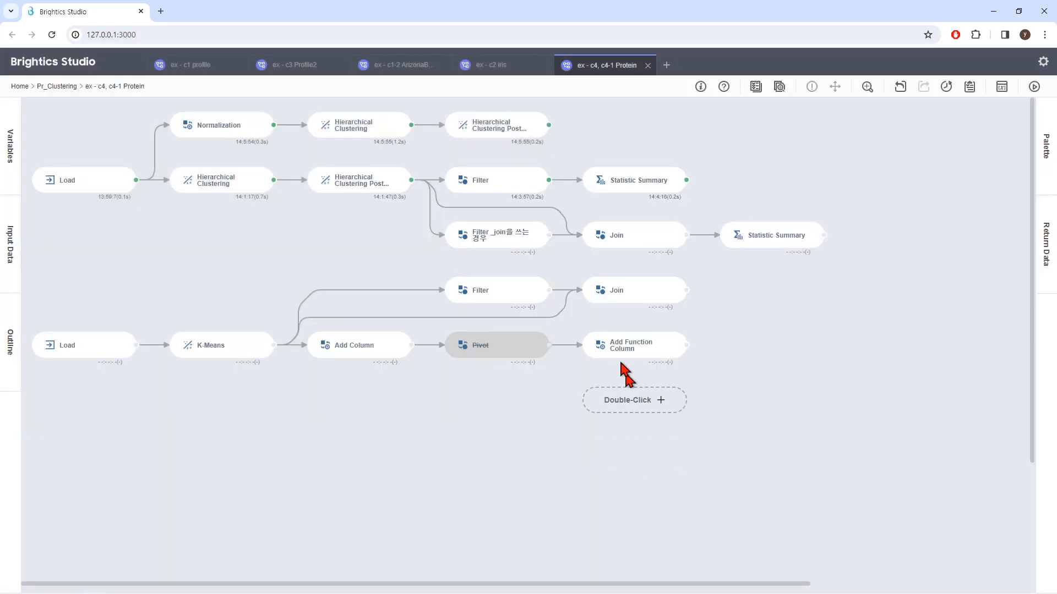
Step: Open the output table of the normalized branch's Hierarchical Clustering Post Process and sort it by prediction in ascending order
{"action": "left_click", "coordinate": [487, 135]}
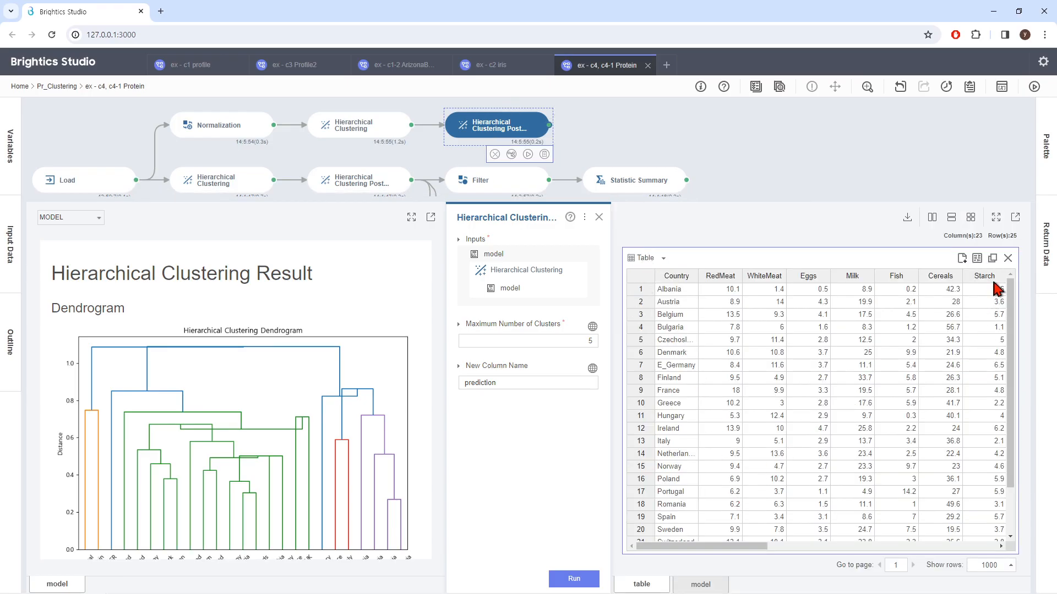
{"action": "left_click_drag", "start_coordinate": [755, 547], "coordinate": [1003, 547]}
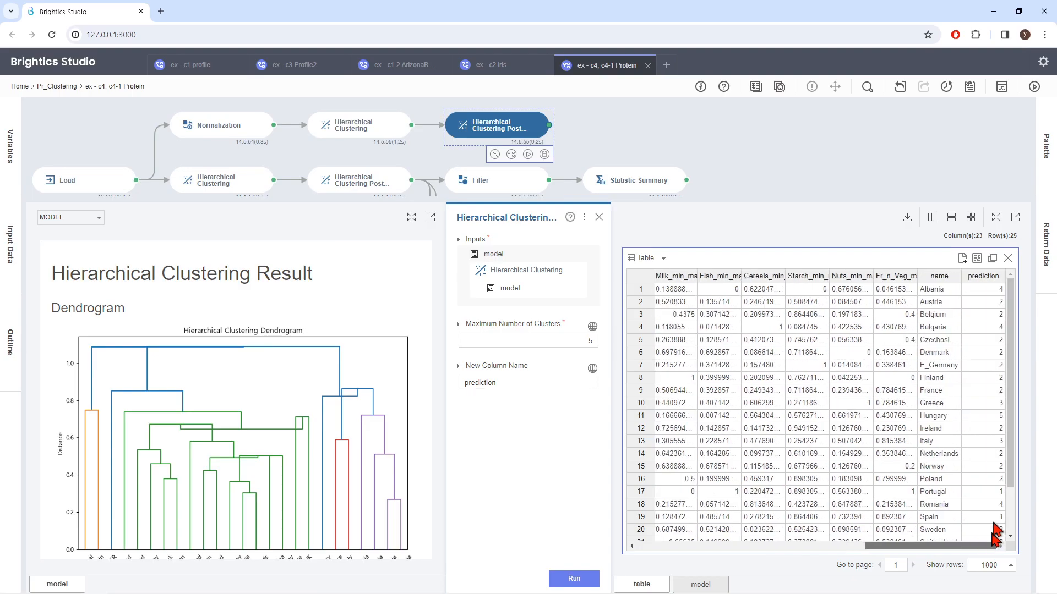
{"action": "left_click", "coordinate": [983, 276]}
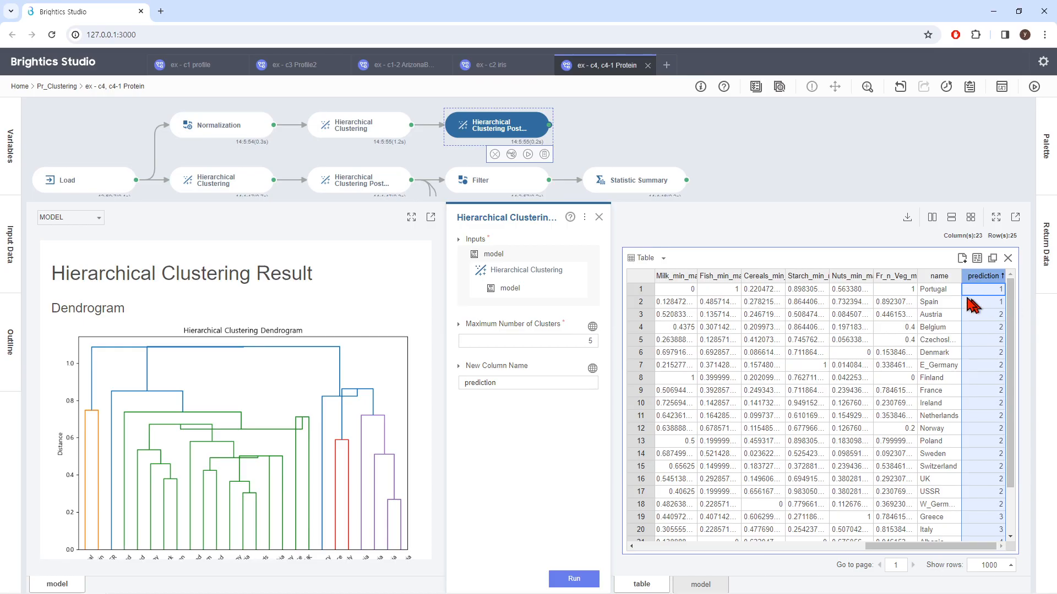
{"action": "mouse_move", "coordinate": [1006, 305]}
{"action": "left_mouse_down"}
{"action": "mouse_move", "coordinate": [1031, 402]}
{"action": "mouse_move", "coordinate": [1009, 302]}
{"action": "left_mouse_up"}
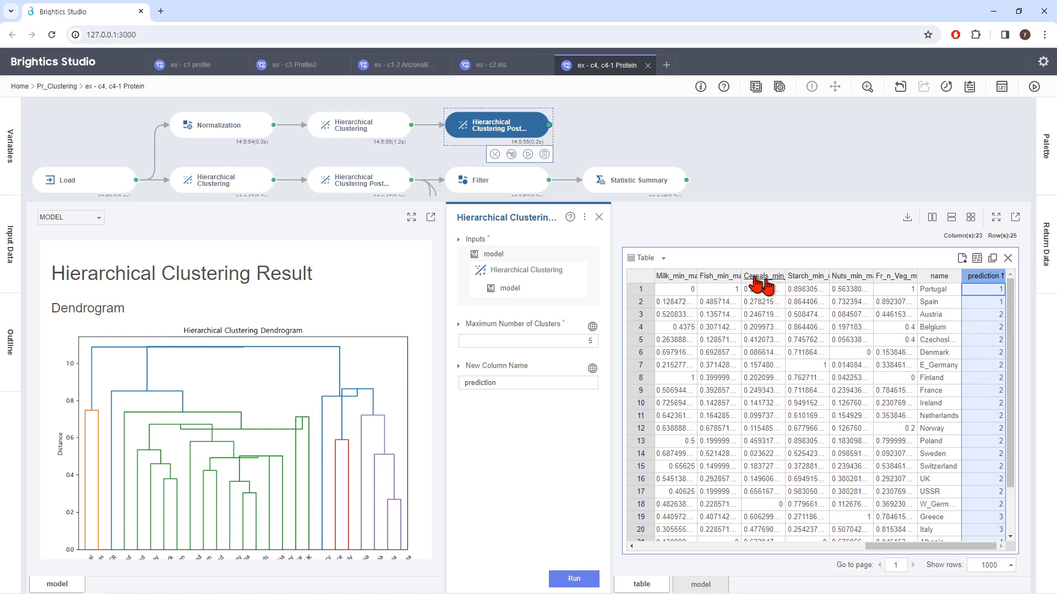
Step: Show the normalized branch's Post Process output as a Map chart and set its map type to world.json
{"action": "left_click", "coordinate": [644, 266]}
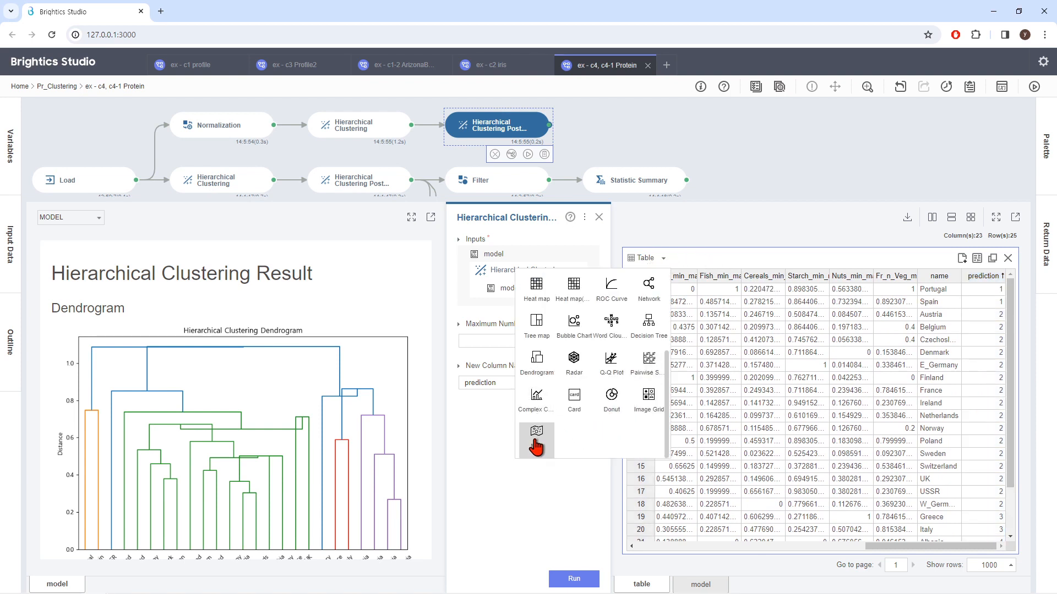
{"action": "left_click", "coordinate": [537, 441]}
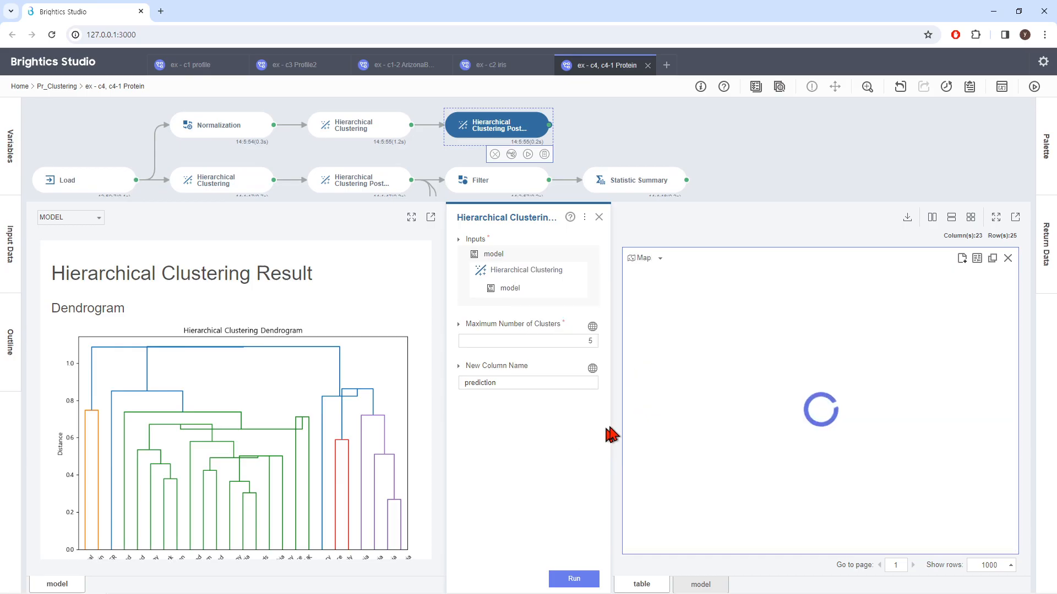
{"action": "left_click", "coordinate": [976, 259]}
{"action": "left_click", "coordinate": [962, 313]}
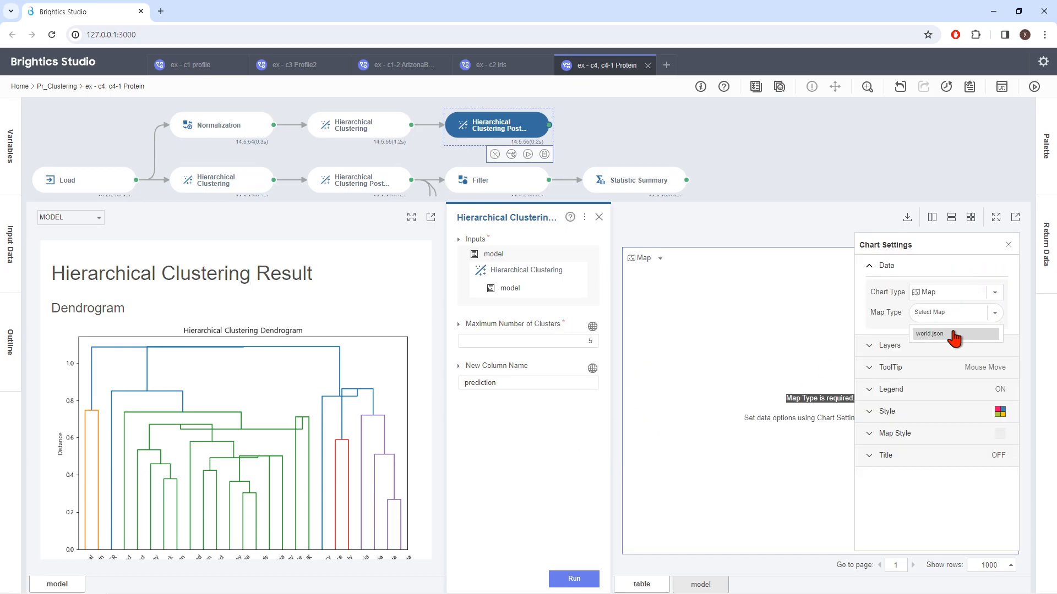
{"action": "left_click", "coordinate": [962, 334]}
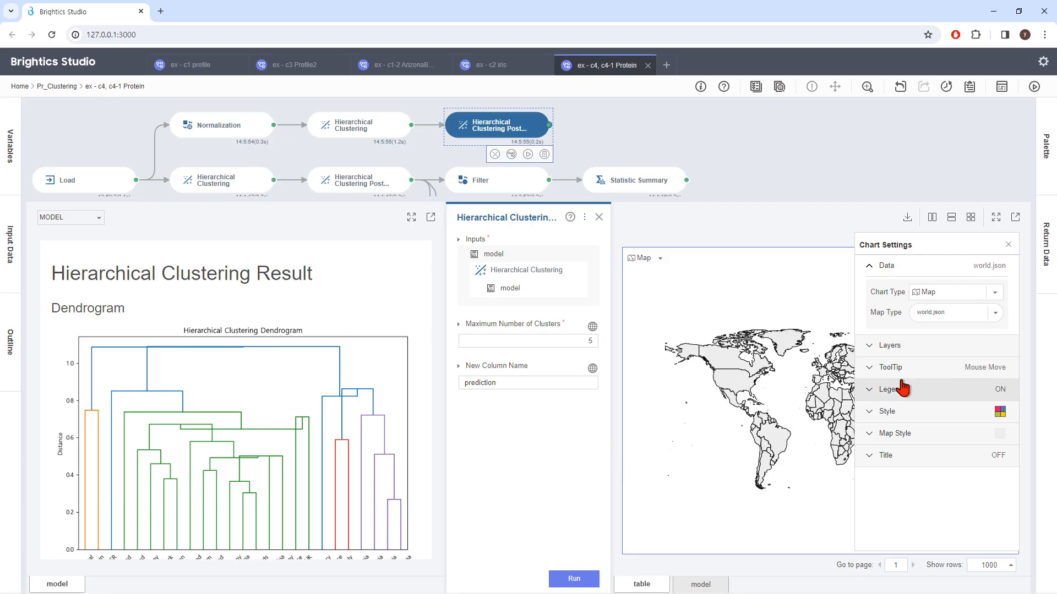
Step: Add a point layer to the map with the Latitude column as latitude and the Longitude column as longitude
{"action": "left_click", "coordinate": [878, 347]}
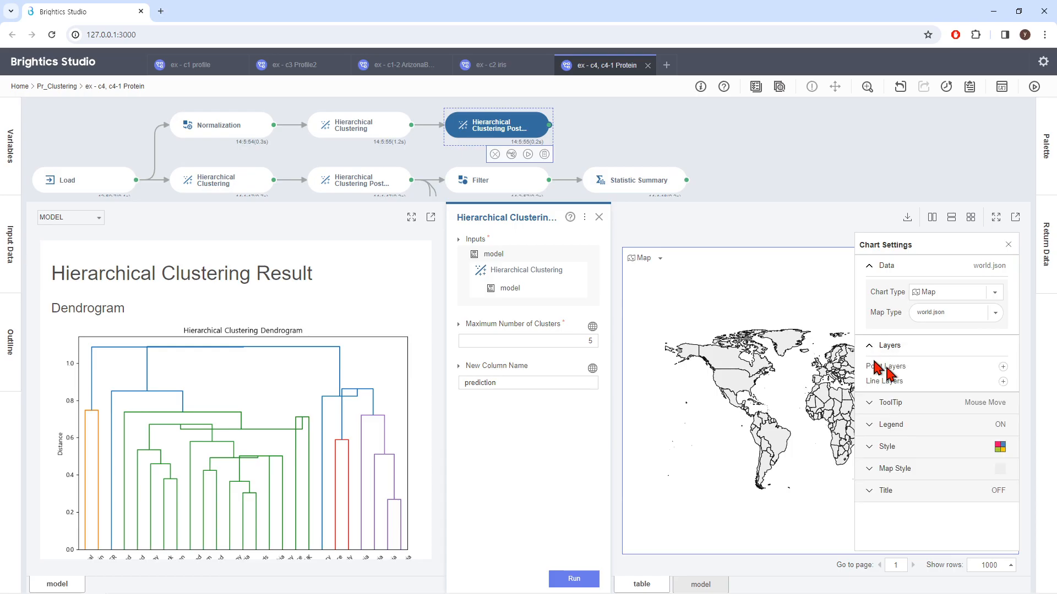
{"action": "left_click", "coordinate": [1003, 366]}
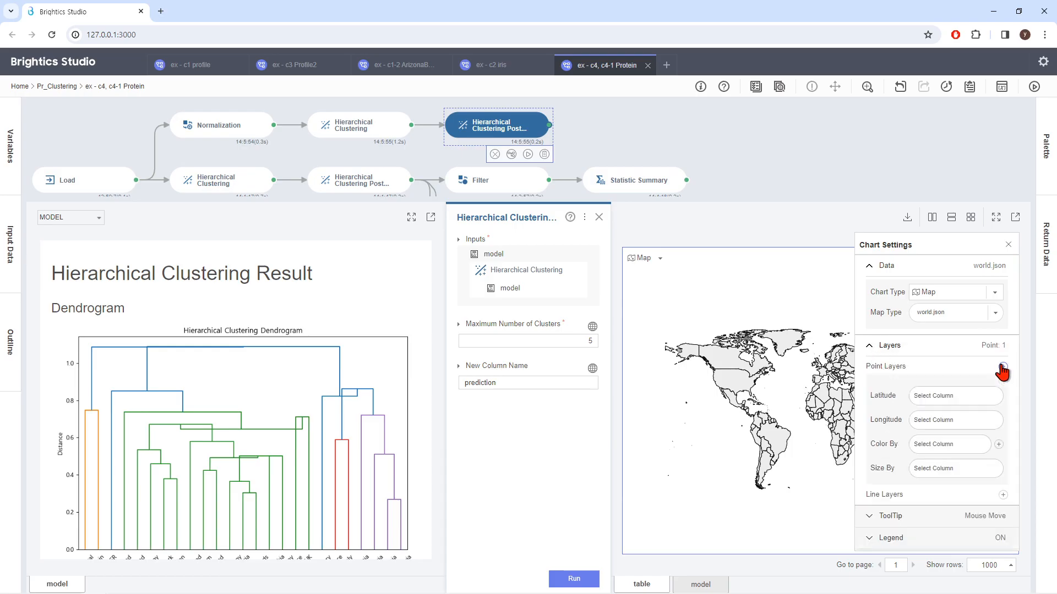
{"action": "left_click", "coordinate": [945, 399]}
{"action": "left_click_drag", "start_coordinate": [895, 434], "coordinate": [893, 553]}
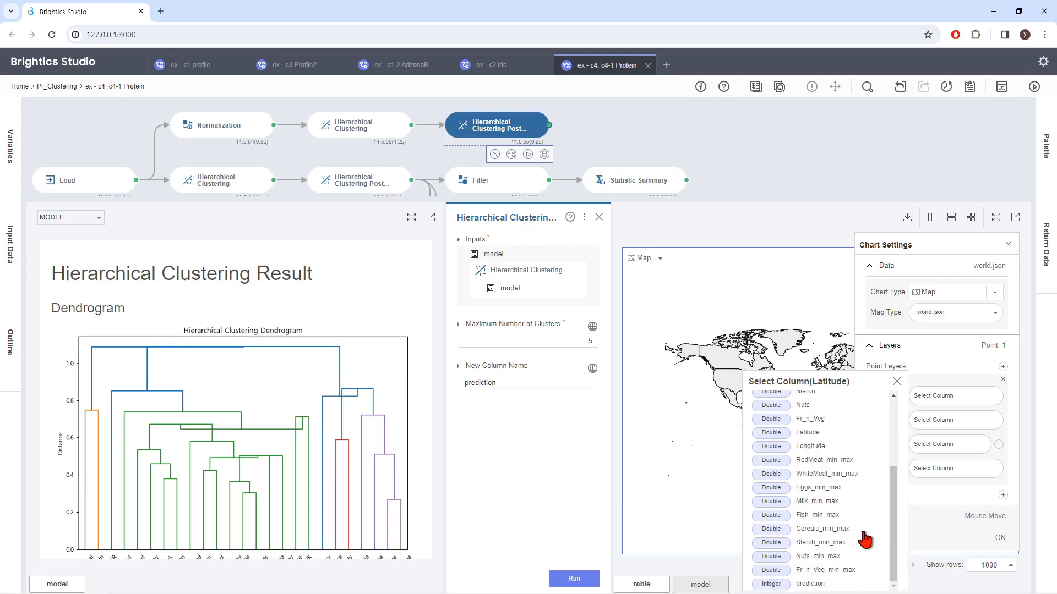
{"action": "scroll", "coordinate": [865, 539], "scroll_direction": "up", "scroll_amount": 1}
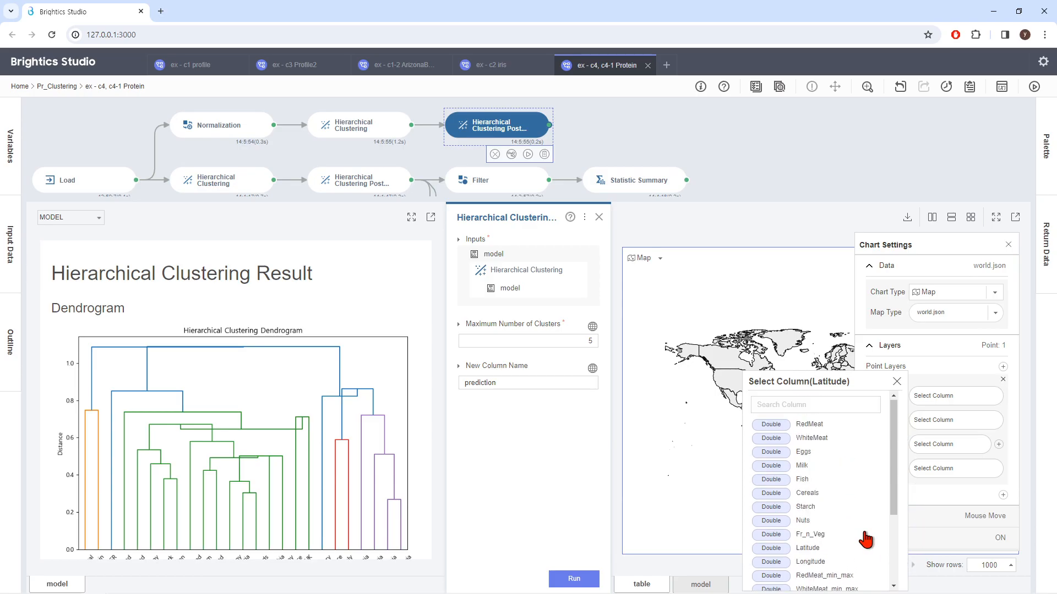
{"action": "scroll", "coordinate": [894, 493], "scroll_direction": "up", "scroll_amount": 2}
{"action": "scroll", "coordinate": [895, 498], "scroll_direction": "down", "scroll_amount": 1}
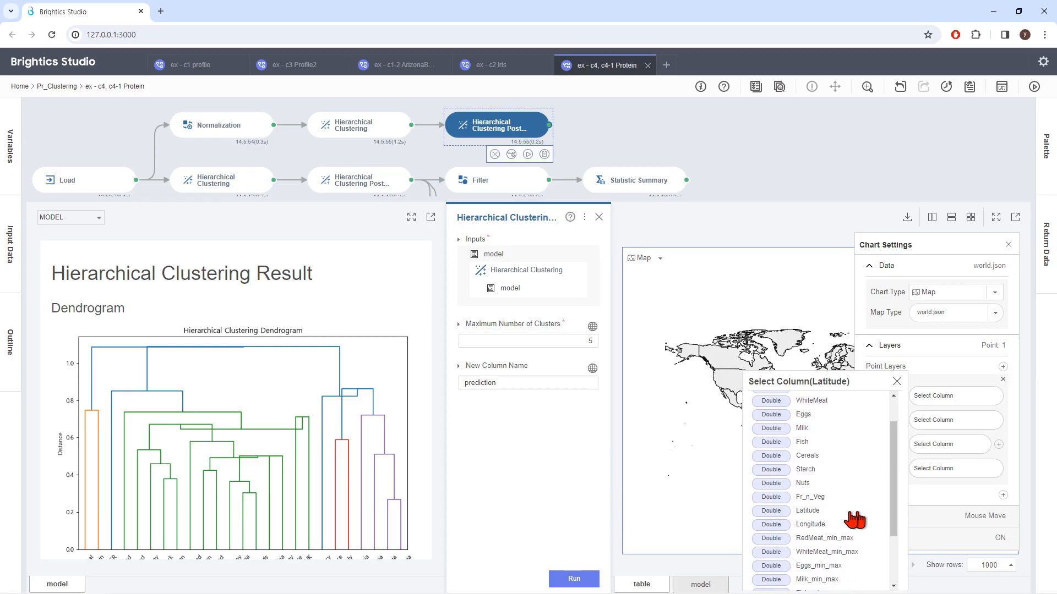
{"action": "left_click", "coordinate": [821, 514]}
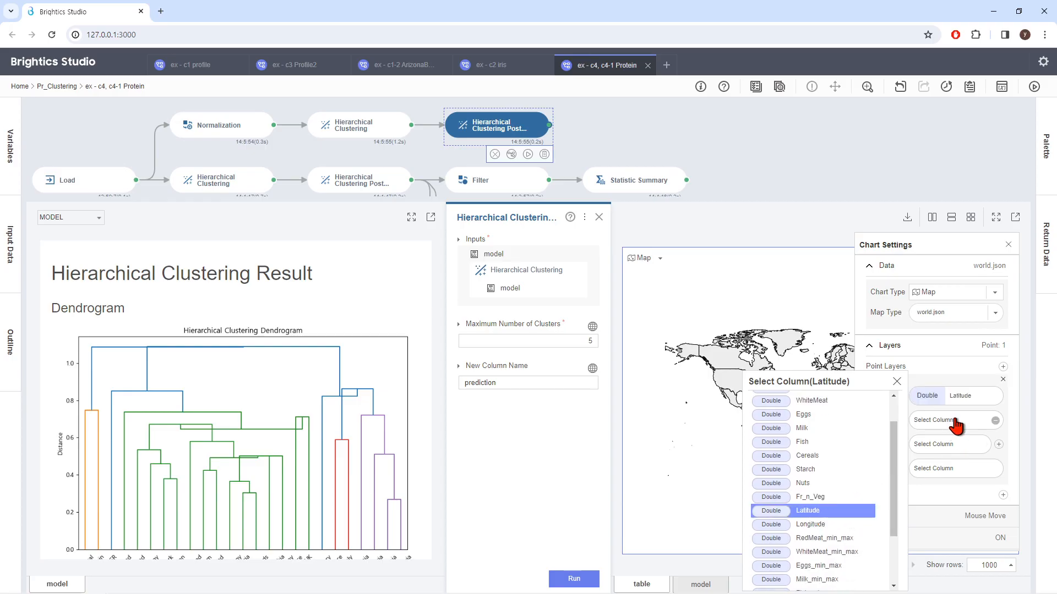
{"action": "left_click", "coordinate": [956, 425]}
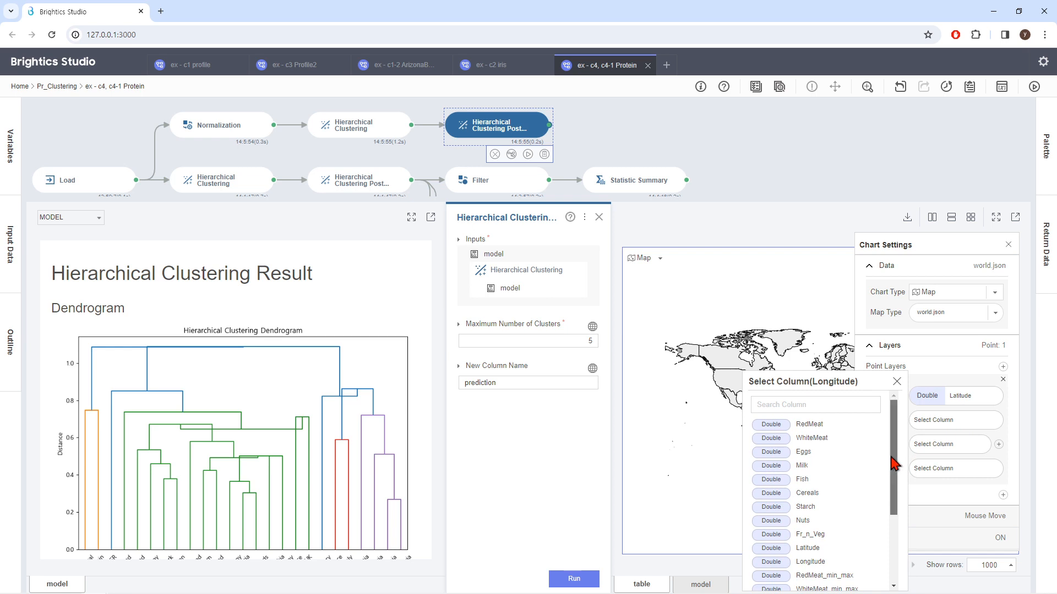
{"action": "left_click_drag", "start_coordinate": [895, 464], "coordinate": [891, 502]}
{"action": "left_click", "coordinate": [821, 490]}
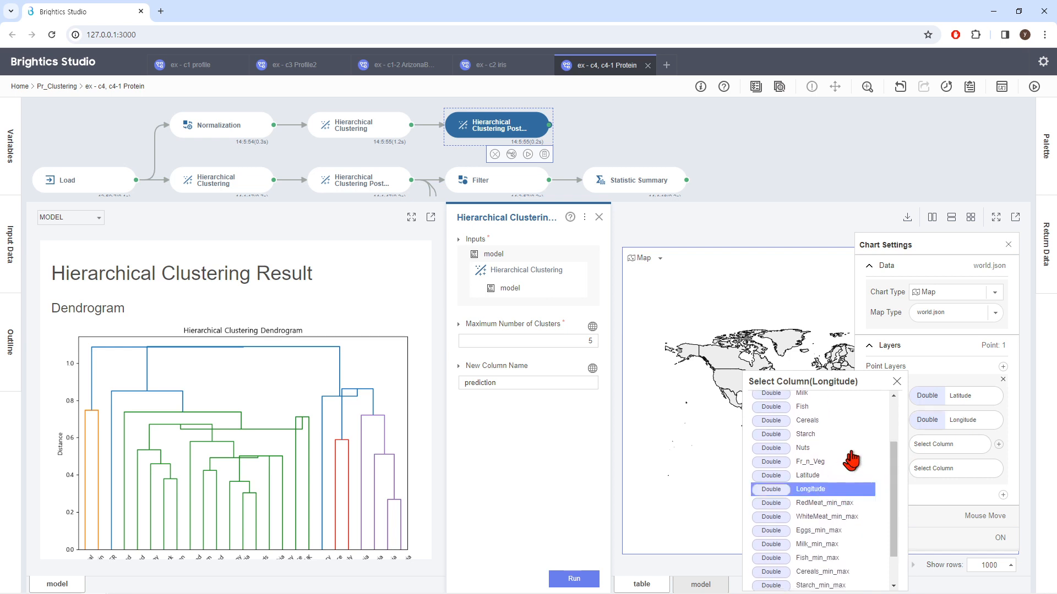
{"action": "left_click", "coordinate": [897, 381]}
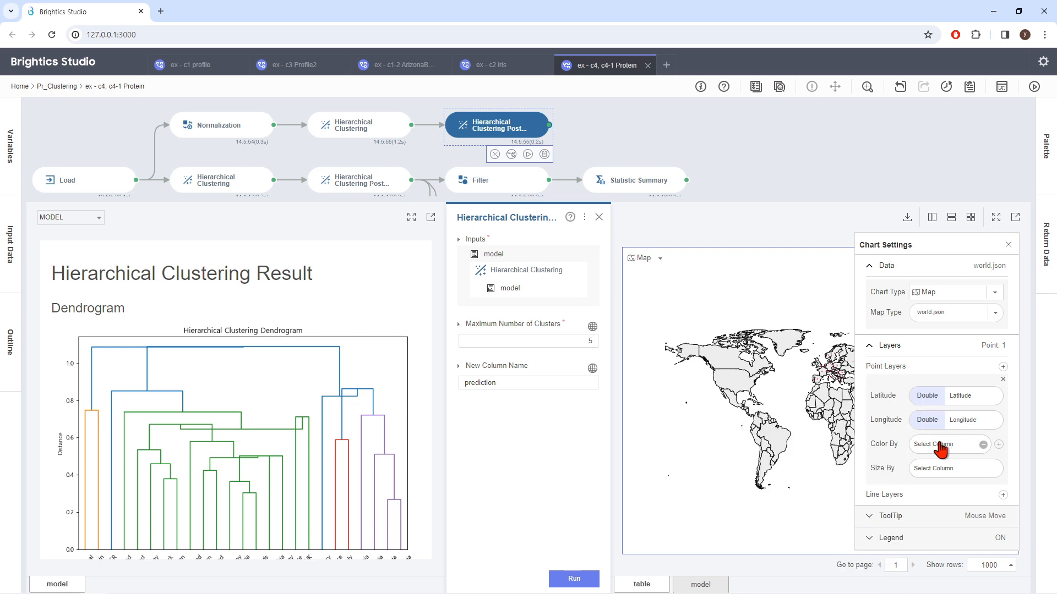
Step: Color the map's points by prediction and size them by Sum(Eggs), then close the chart settings
{"action": "left_click", "coordinate": [942, 445]}
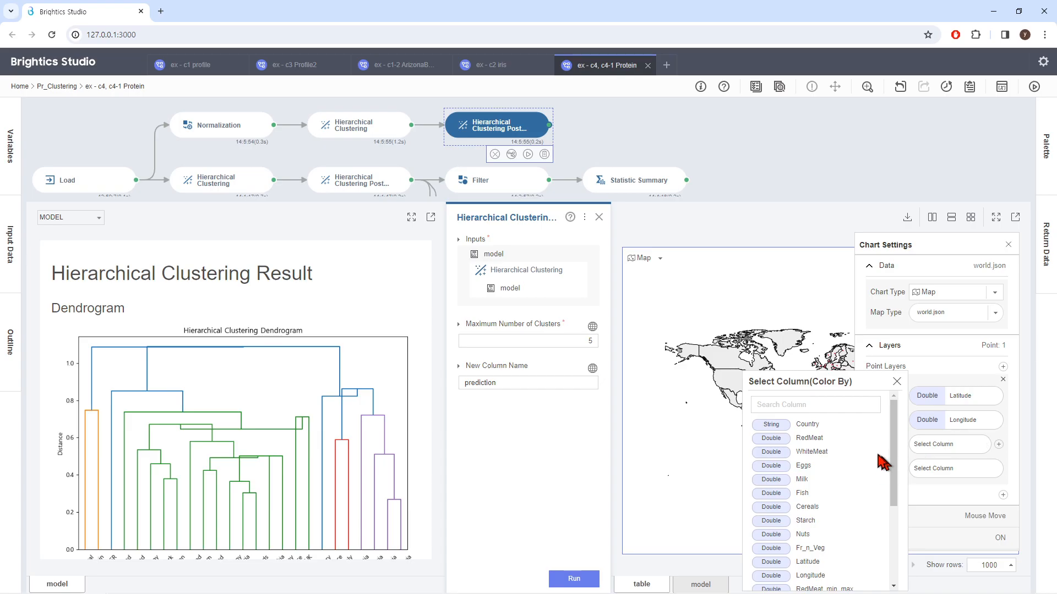
{"action": "left_click_drag", "start_coordinate": [894, 462], "coordinate": [893, 542]}
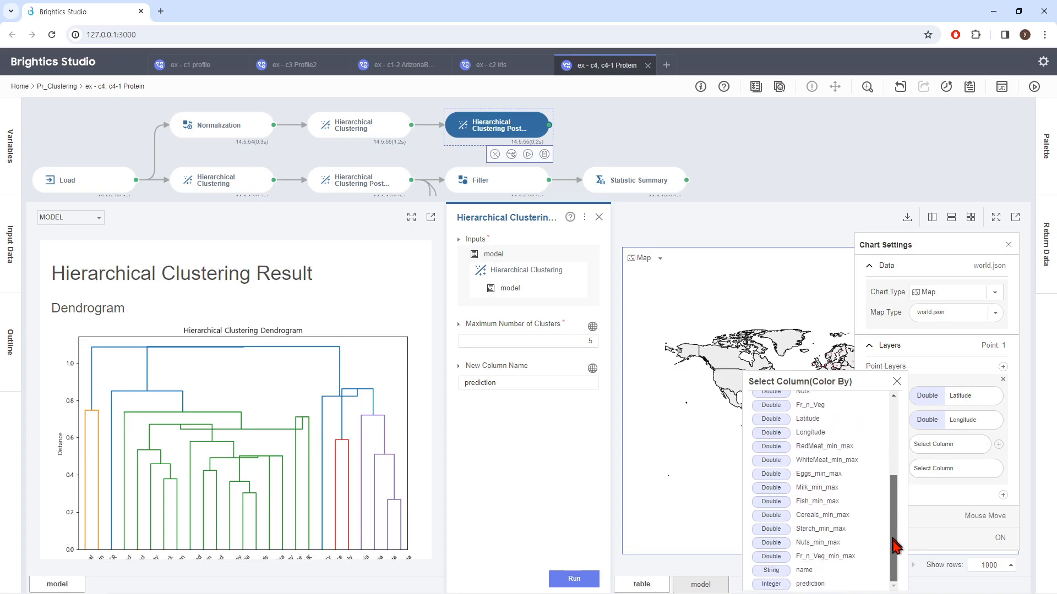
{"action": "left_click", "coordinate": [846, 582]}
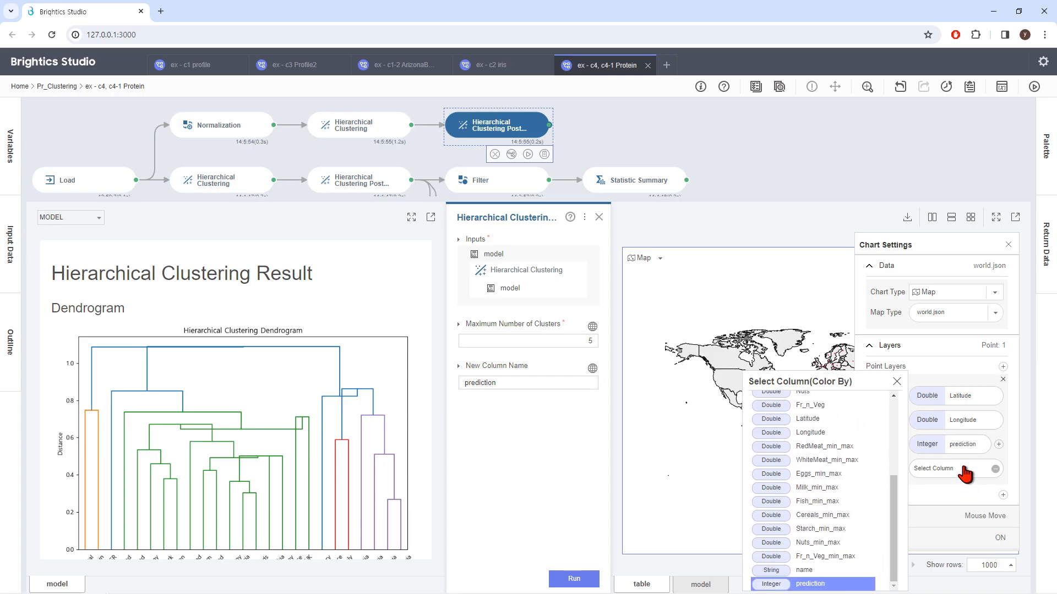
{"action": "left_click", "coordinate": [933, 474]}
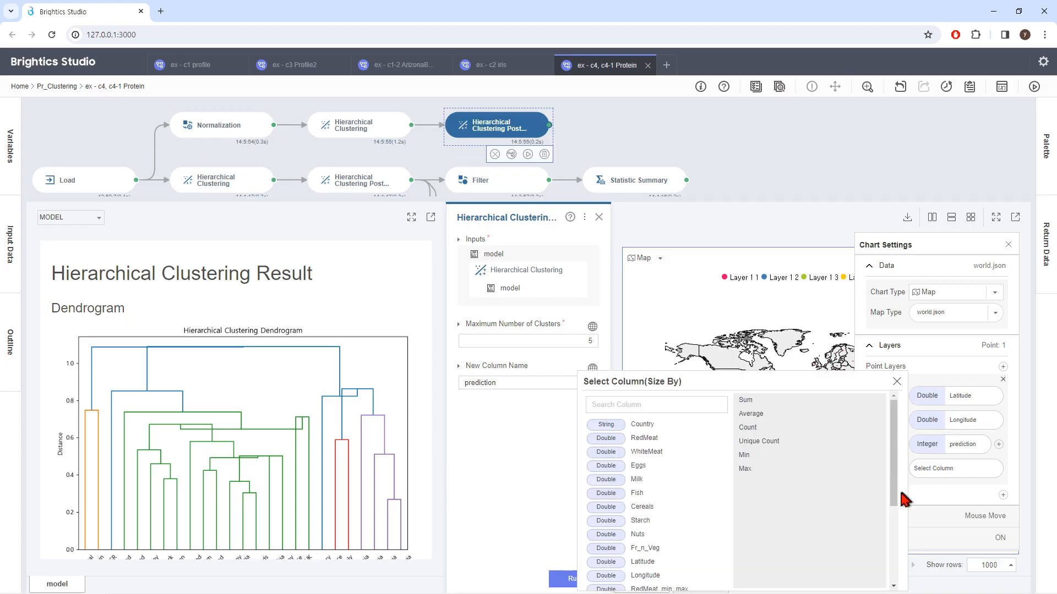
{"action": "left_click", "coordinate": [639, 469]}
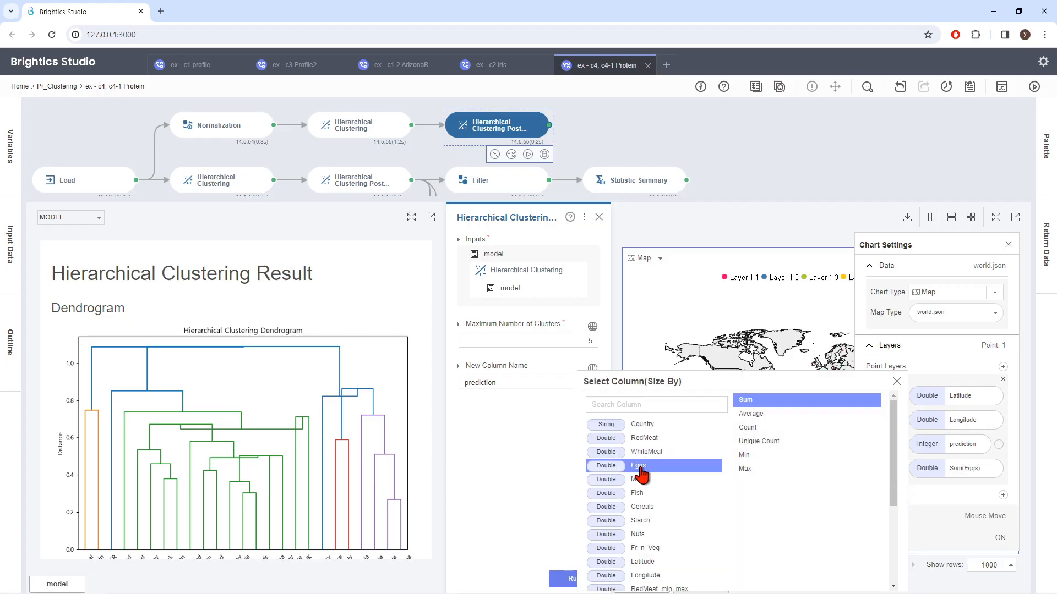
{"action": "left_click", "coordinate": [896, 382]}
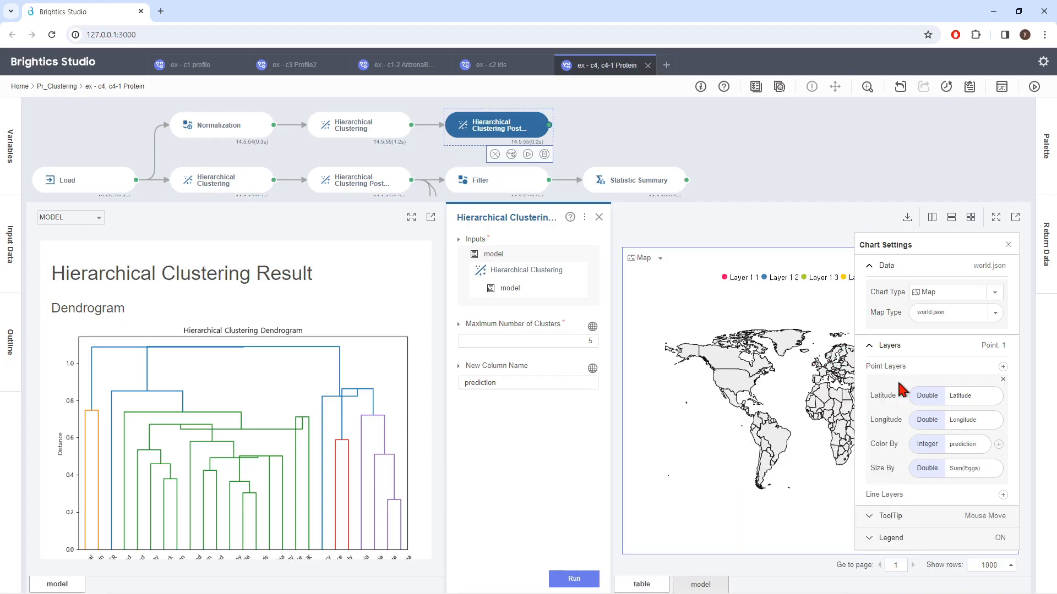
{"action": "left_click", "coordinate": [1009, 244]}
Step: Examine the clusters of the normalized data across Europe on the map
{"action": "scroll", "coordinate": [861, 447], "scroll_direction": "up", "scroll_amount": 3}
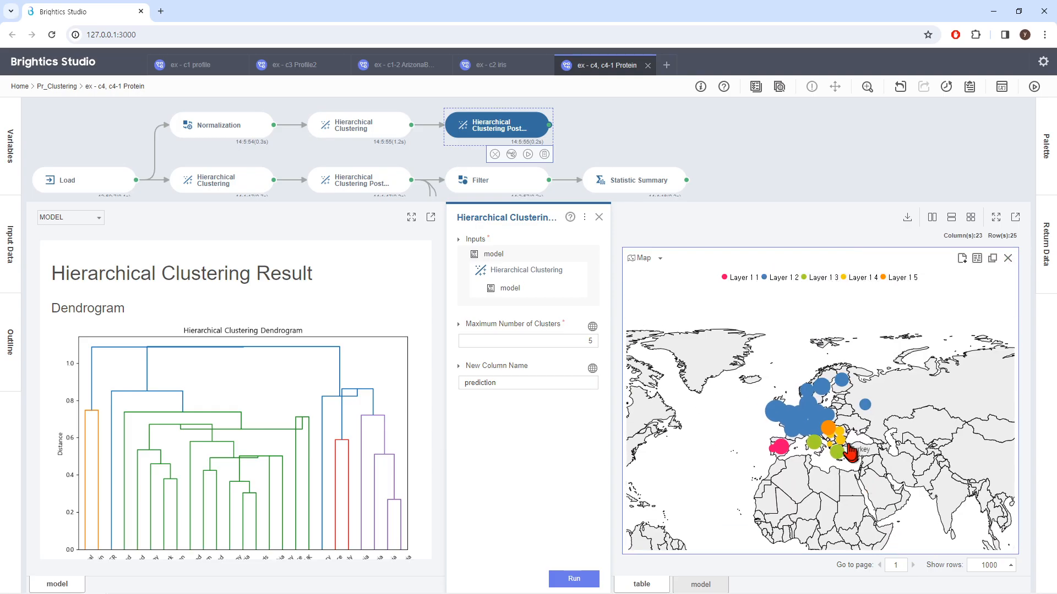
{"action": "scroll", "coordinate": [851, 451], "scroll_direction": "up", "scroll_amount": 4}
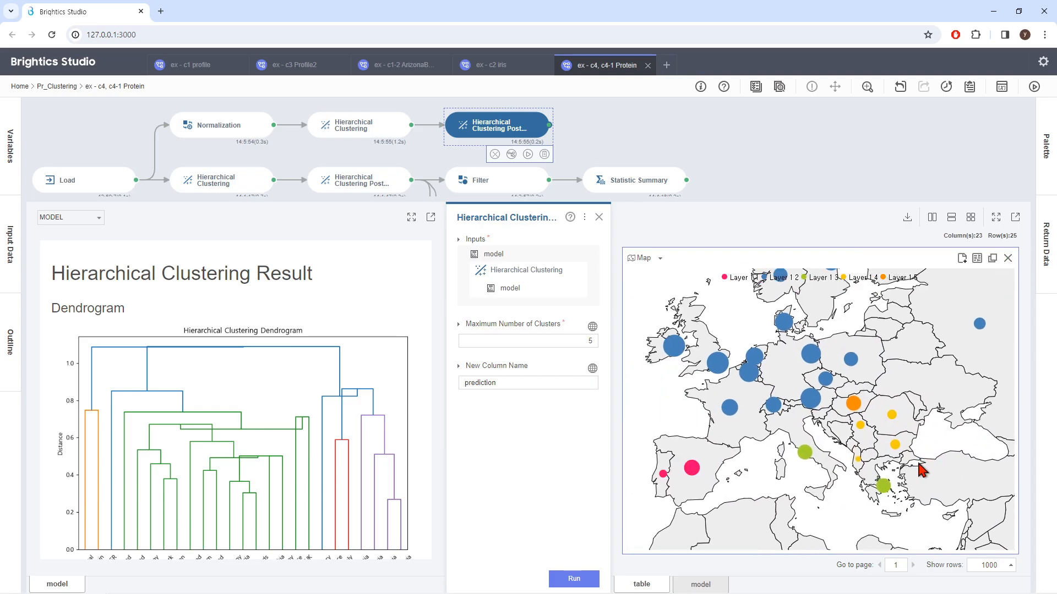
{"action": "mouse_move", "coordinate": [855, 407]}
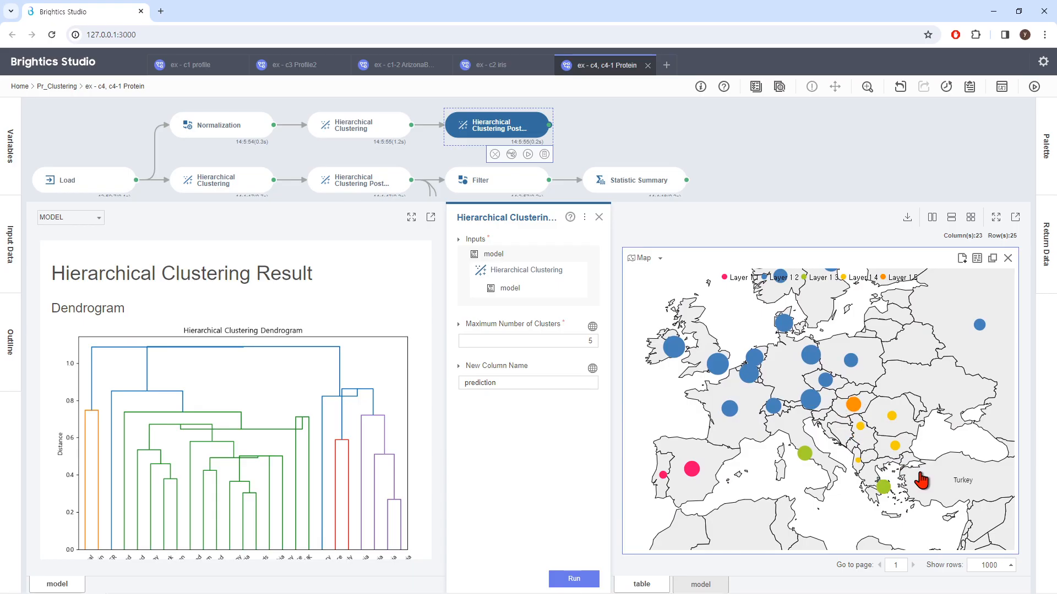
{"action": "scroll", "coordinate": [920, 481], "scroll_direction": "down", "scroll_amount": 1}
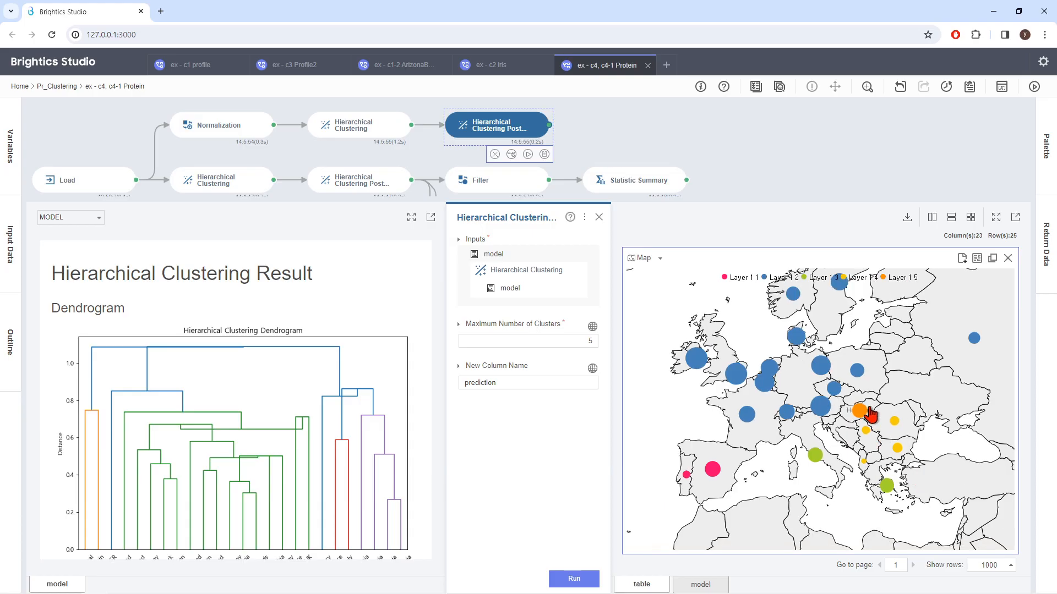